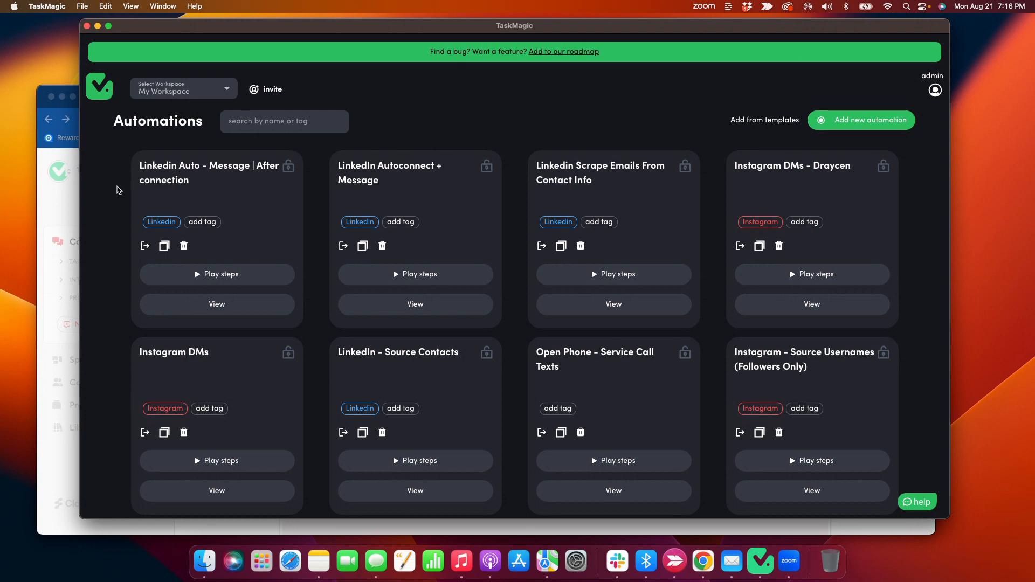
Switch to the Linkedin Tutorial spreadsheet in Chrome and slightly widen the Linkedin URL column.
{"action": "left_click", "coordinate": [71, 195]}
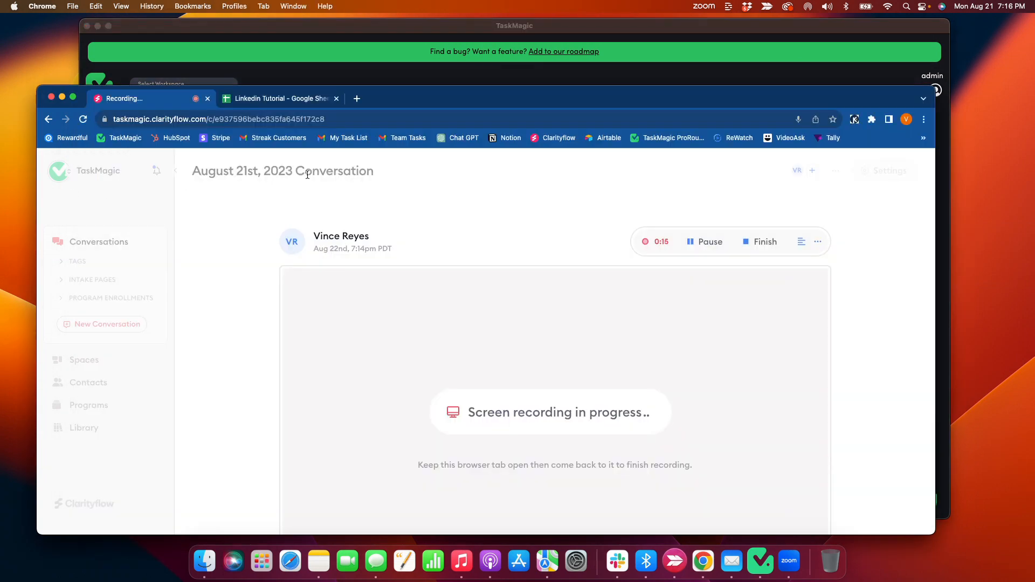
{"action": "left_click", "coordinate": [277, 102]}
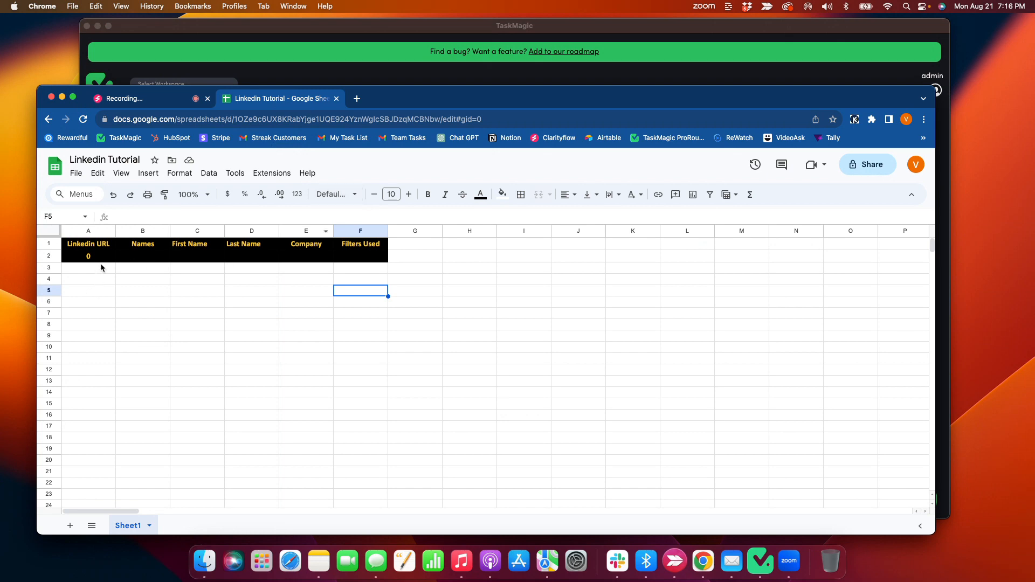
{"action": "left_click_drag", "start_coordinate": [116, 231], "coordinate": [125, 232]}
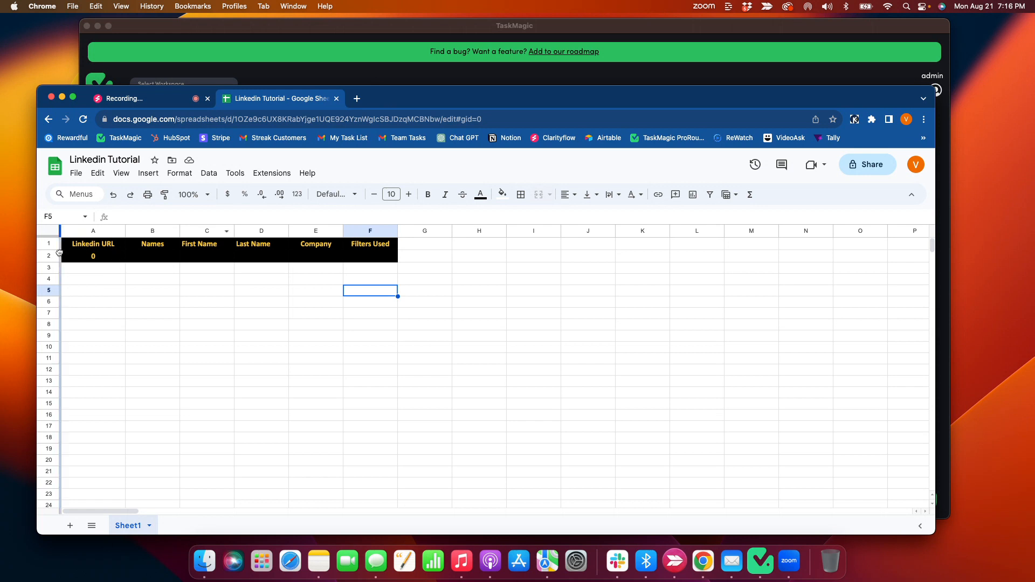
Examine the two header rows and the empty cells below each column, from Linkedin URL through Filters Used.
{"action": "left_click_drag", "start_coordinate": [48, 243], "coordinate": [151, 293]}
{"action": "left_click", "coordinate": [283, 325]}
{"action": "left_click", "coordinate": [188, 292]}
{"action": "left_click_drag", "start_coordinate": [95, 270], "coordinate": [100, 335]}
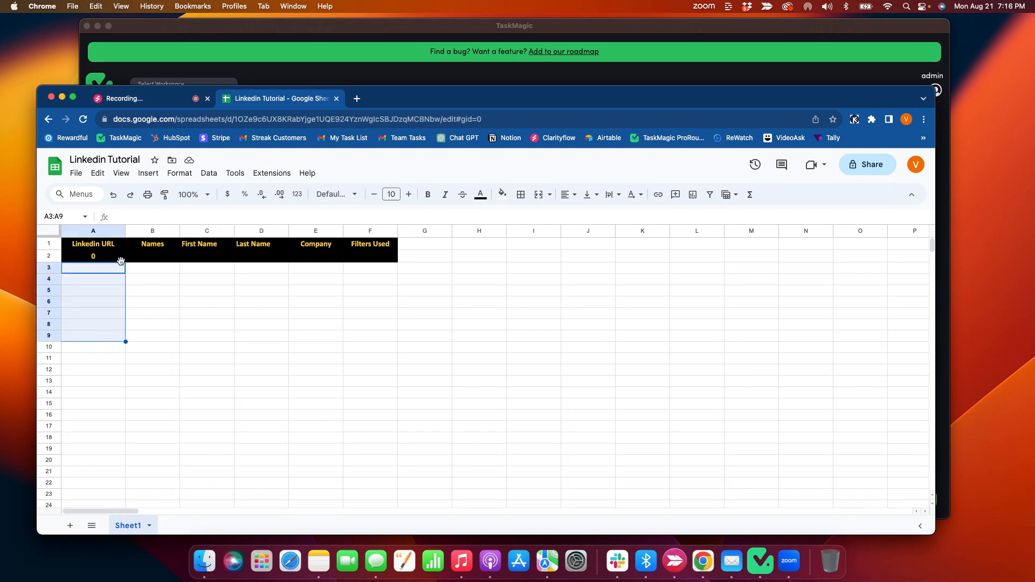
{"action": "left_click", "coordinate": [131, 272]}
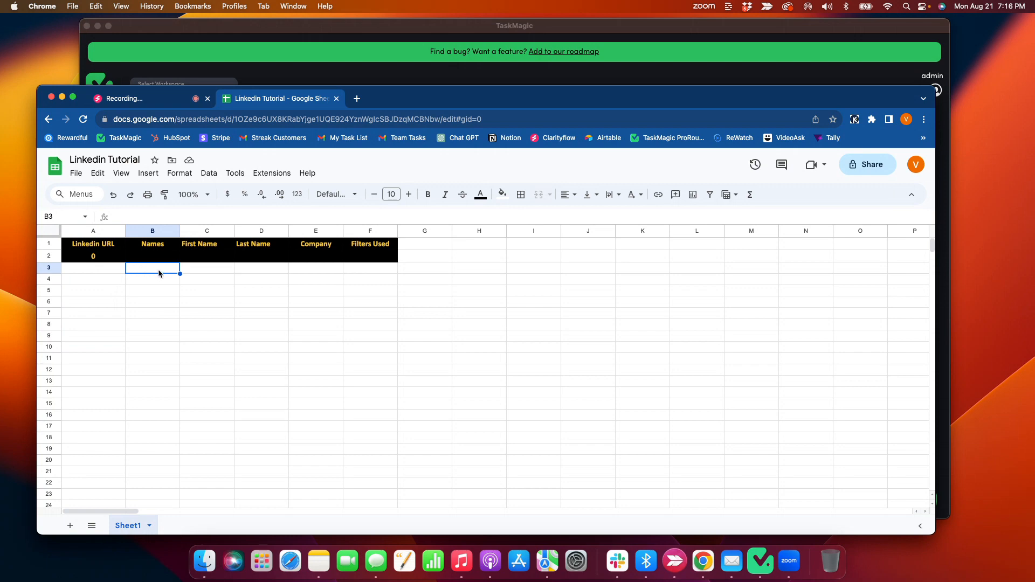
{"action": "left_click", "coordinate": [210, 271]}
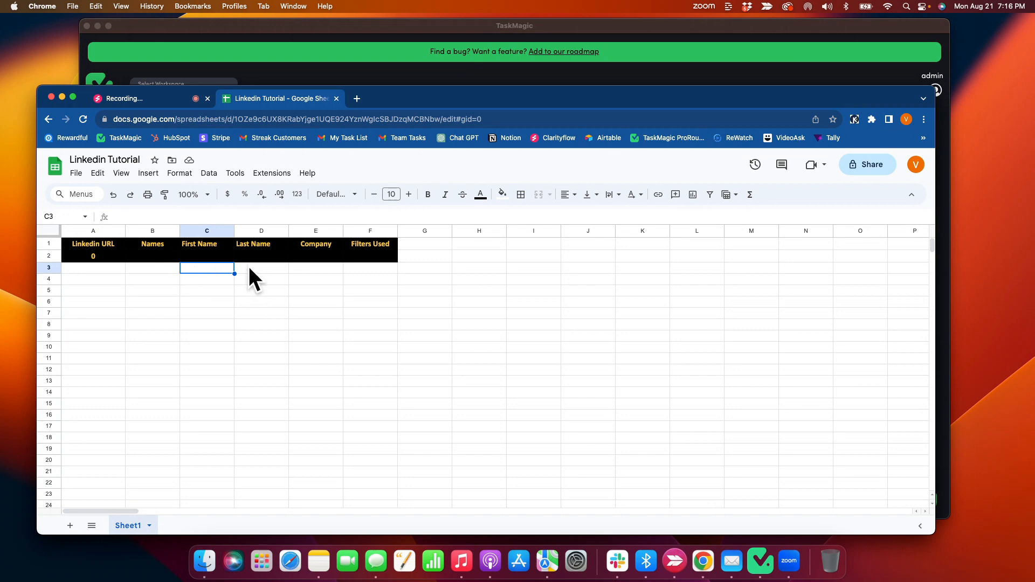
{"action": "left_click_drag", "start_coordinate": [215, 278], "coordinate": [214, 365]}
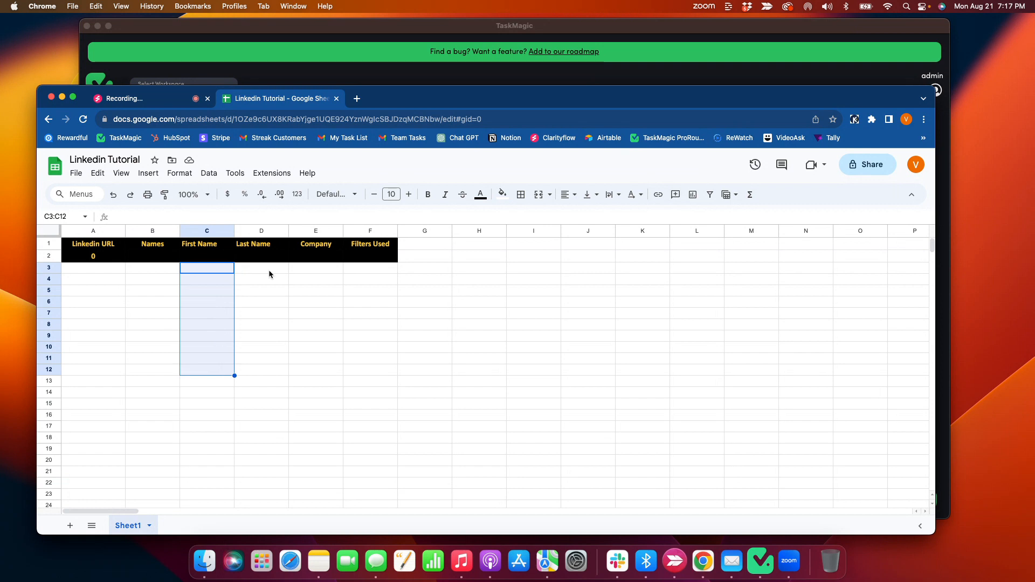
{"action": "left_click_drag", "start_coordinate": [280, 270], "coordinate": [320, 309]}
{"action": "left_click", "coordinate": [310, 274]}
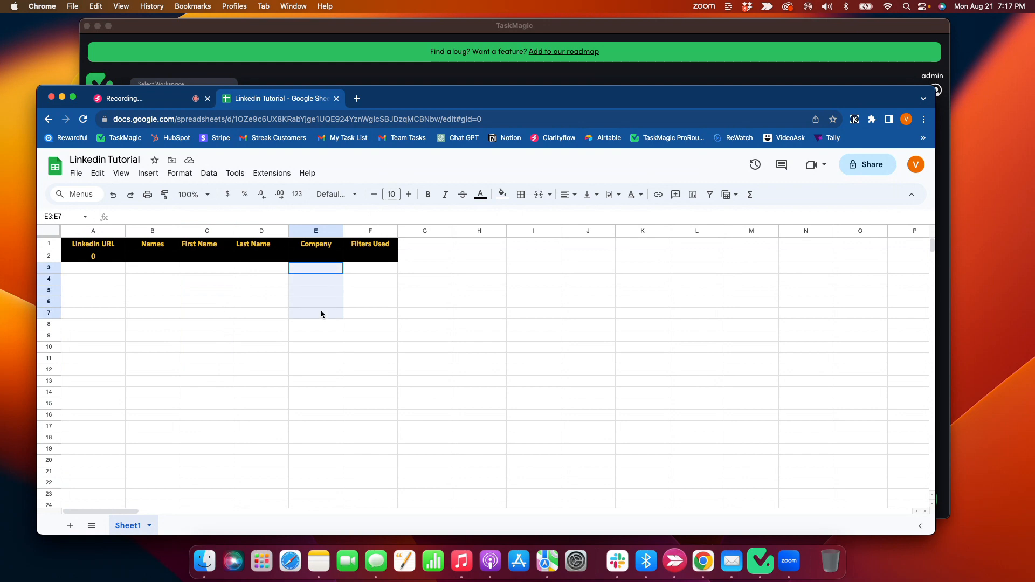
{"action": "left_click_drag", "start_coordinate": [375, 271], "coordinate": [372, 335]}
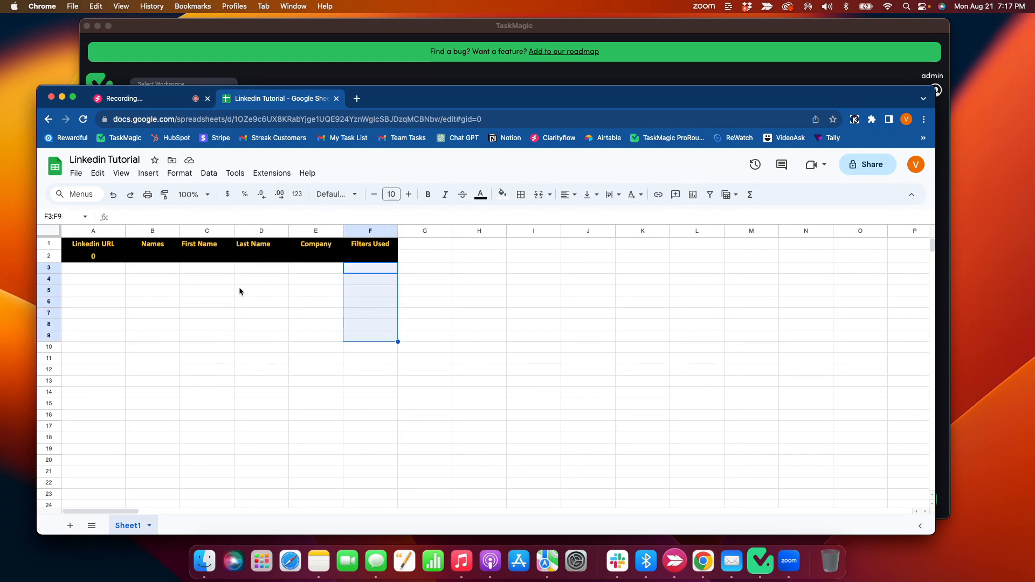
Switch to TaskMagic and change the workspace to My new workspace.
{"action": "left_click", "coordinate": [338, 73]}
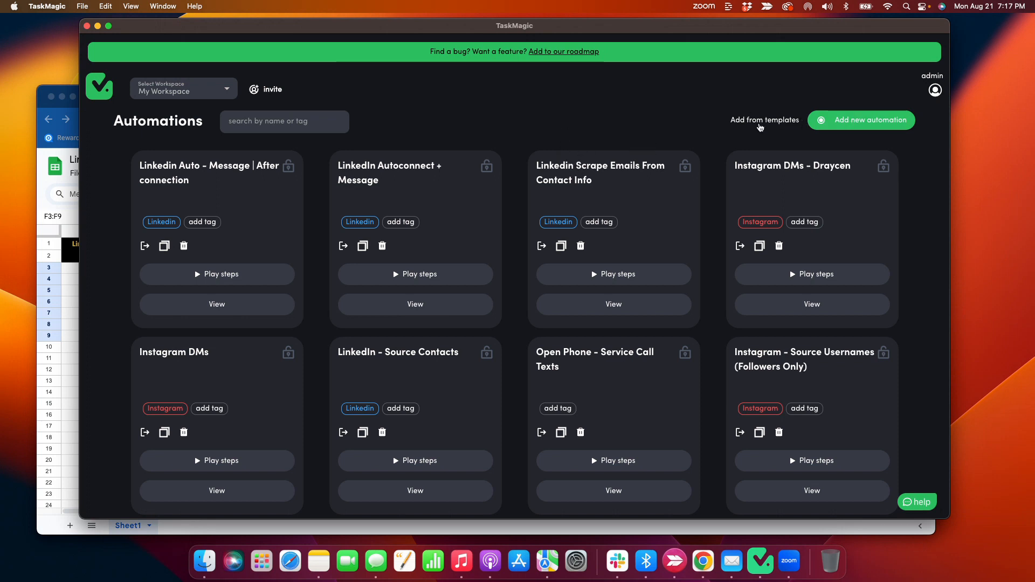
{"action": "left_click_drag", "start_coordinate": [720, 123], "coordinate": [802, 126]}
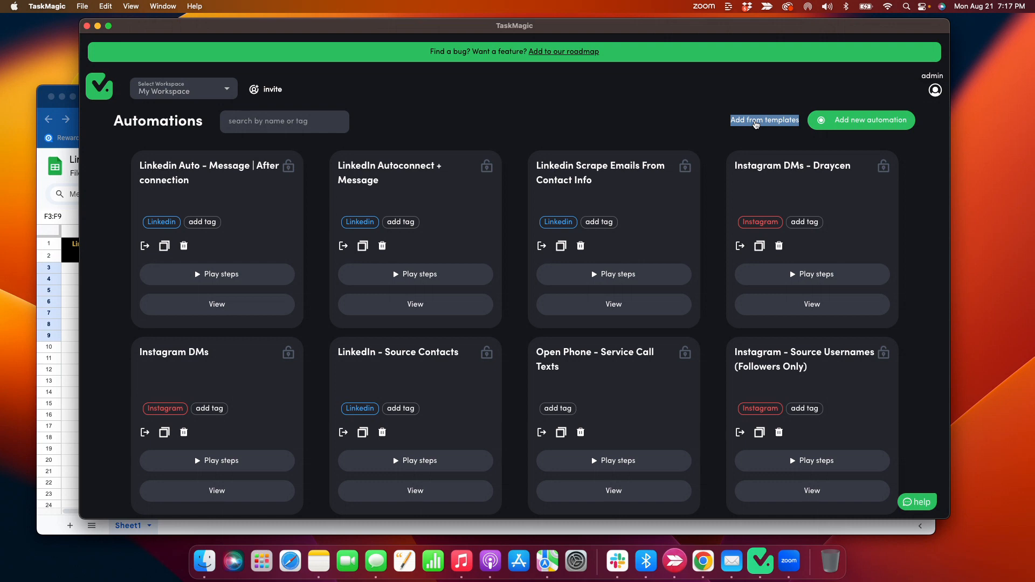
{"action": "left_click", "coordinate": [201, 95]}
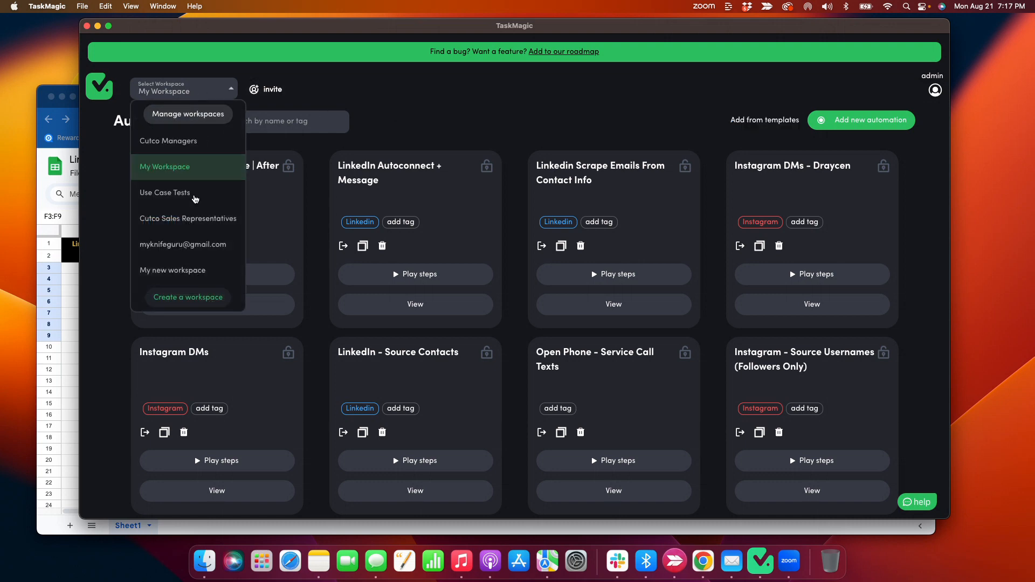
{"action": "left_click", "coordinate": [176, 273]}
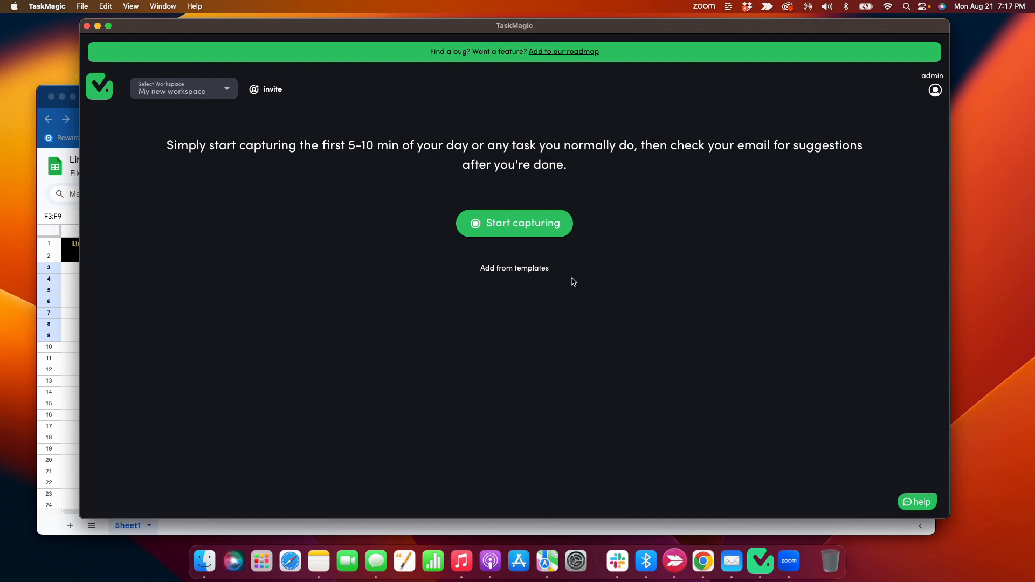
Add the LinkedIn - Source Contacts URLs automation from the templates.
{"action": "left_click", "coordinate": [498, 269]}
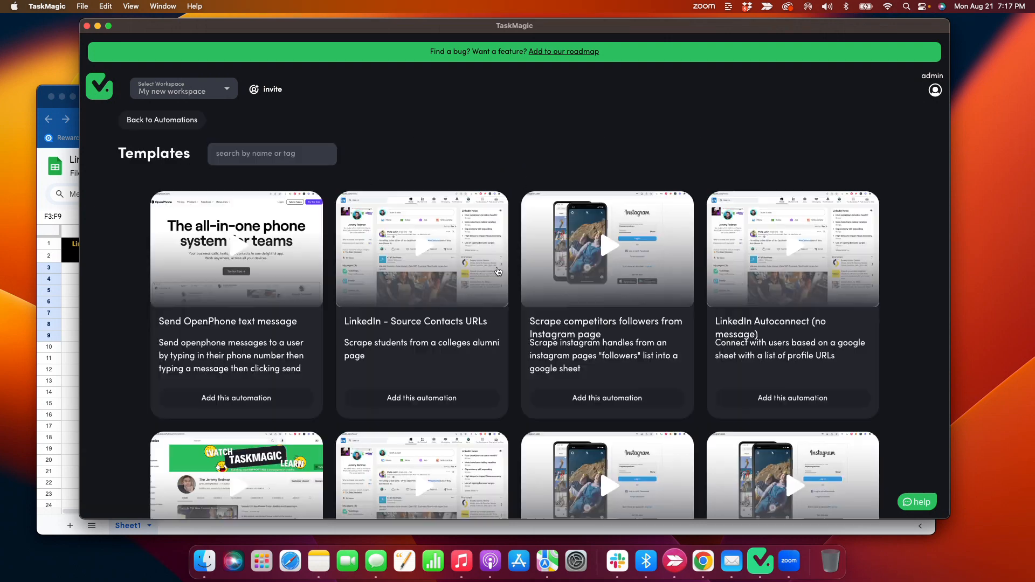
{"action": "scroll", "coordinate": [362, 280], "scroll_direction": "down", "scroll_amount": 1}
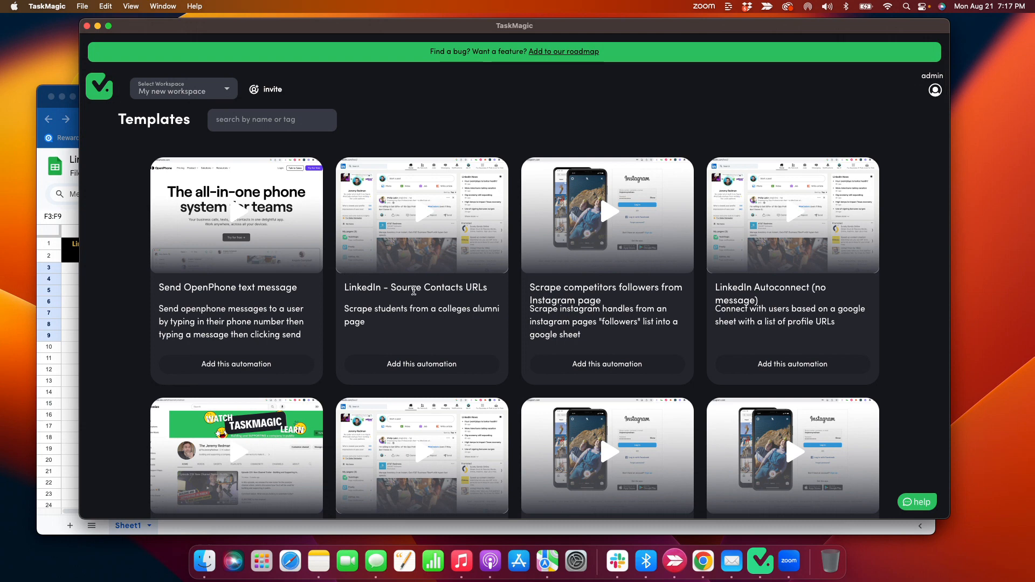
{"action": "scroll", "coordinate": [415, 291], "scroll_direction": "down", "scroll_amount": 3}
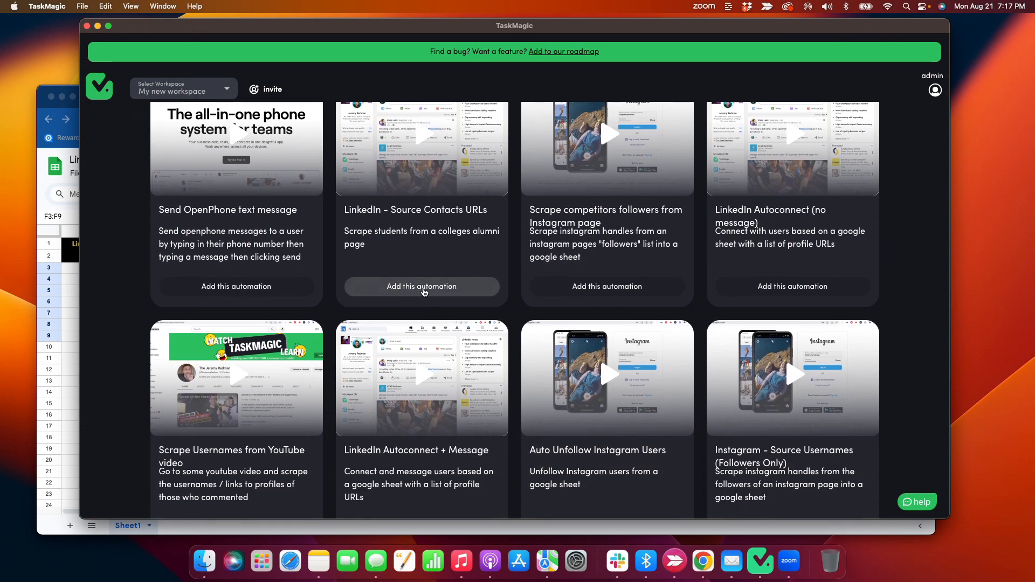
{"action": "left_click", "coordinate": [424, 290]}
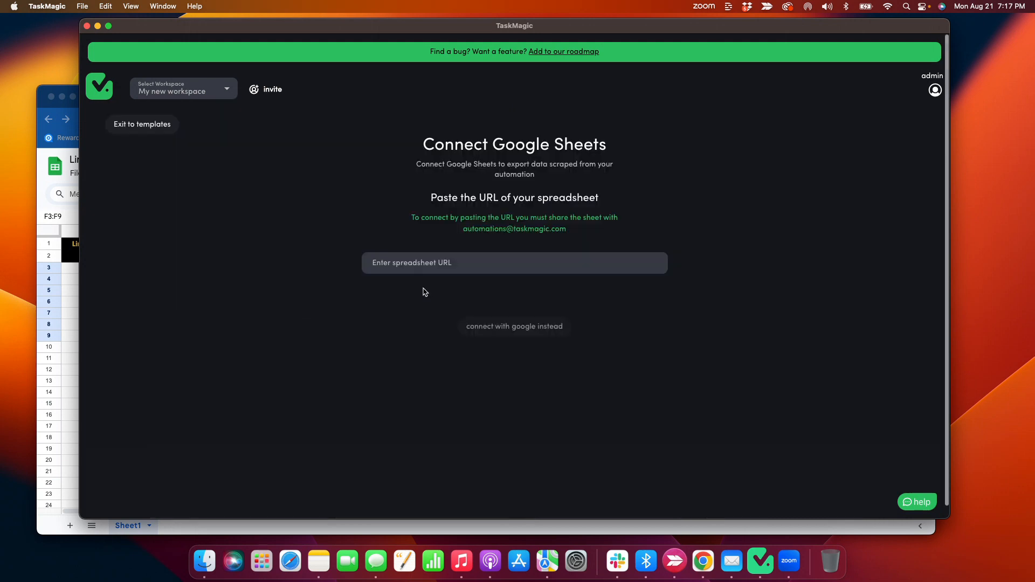
Copy the Linkedin Tutorial sheet's URL from Chrome and paste it as the spreadsheet URL in TaskMagic.
{"action": "left_click", "coordinate": [68, 295]}
{"action": "left_click", "coordinate": [201, 121]}
{"action": "key", "text": "super+c"}
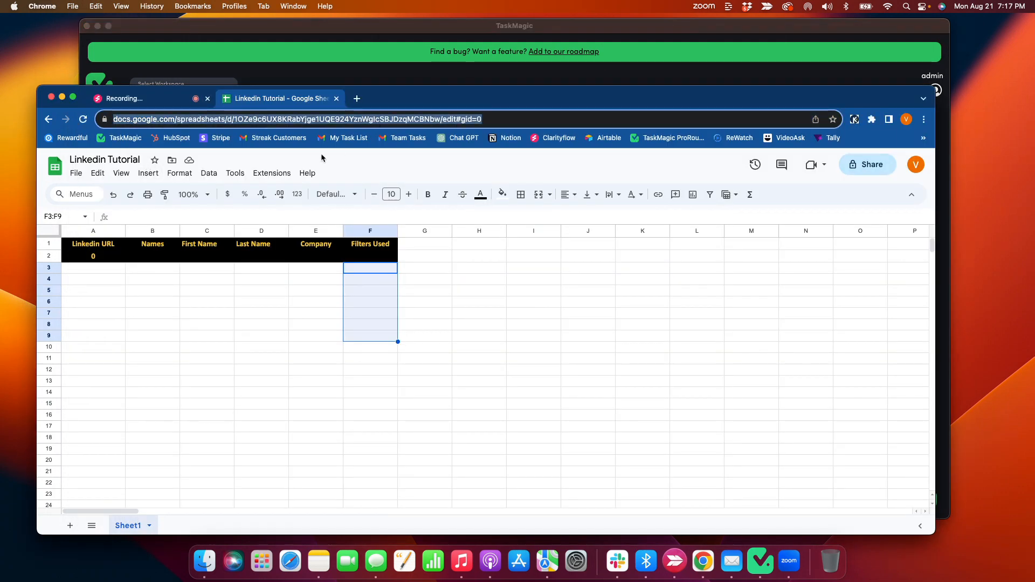
{"action": "left_click", "coordinate": [367, 63]}
{"action": "left_click", "coordinate": [474, 271]}
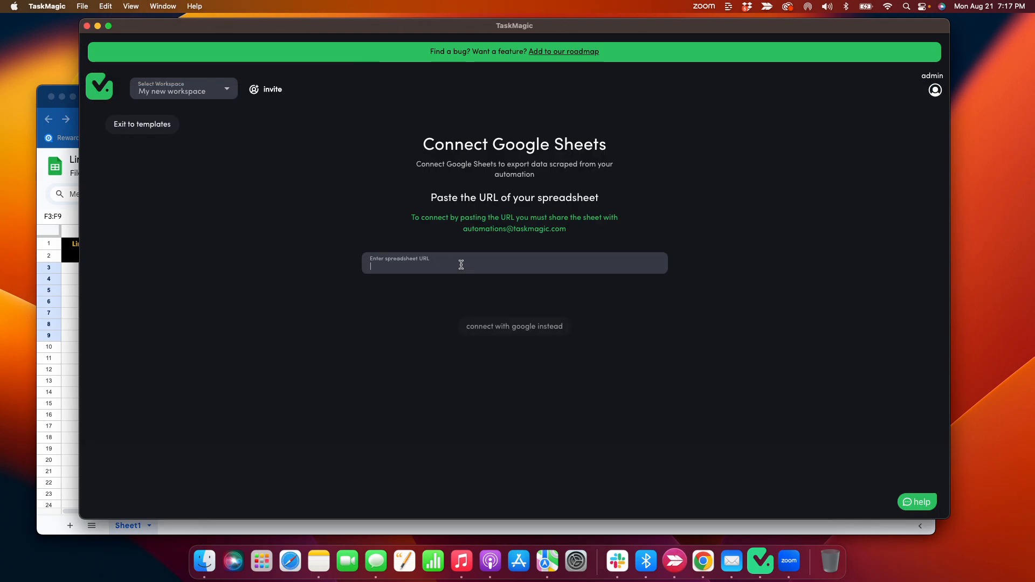
{"action": "key", "text": "super+v"}
{"action": "left_click_drag", "start_coordinate": [410, 20], "coordinate": [503, 16]}
Share the Linkedin Tutorial spreadsheet in Chrome with TaskMagic's automations e-mail address as Editor.
{"action": "left_click", "coordinate": [159, 325]}
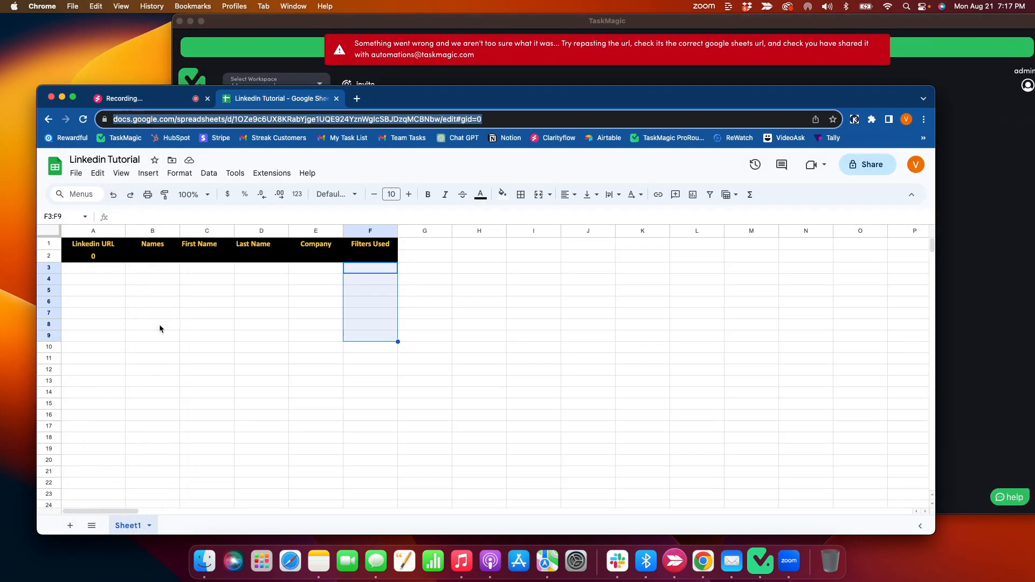
{"action": "left_click", "coordinate": [867, 165]}
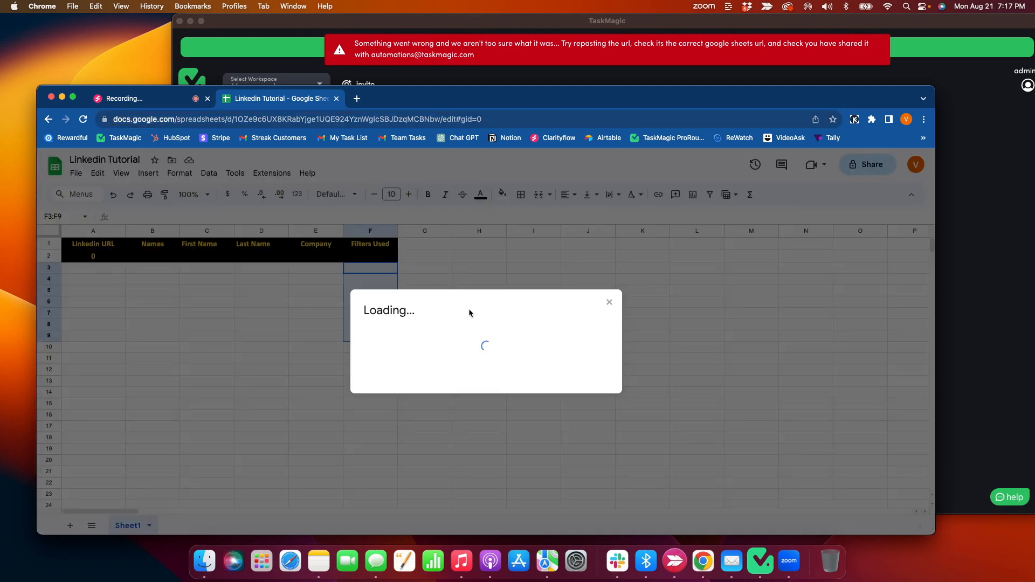
{"action": "type", "text": "a"}
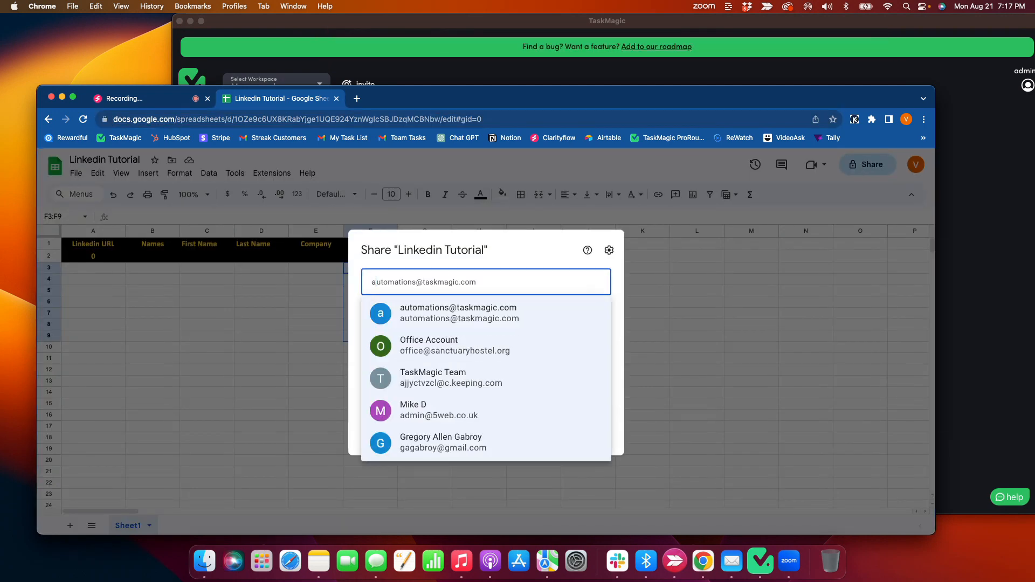
{"action": "type", "text": "utomat"}
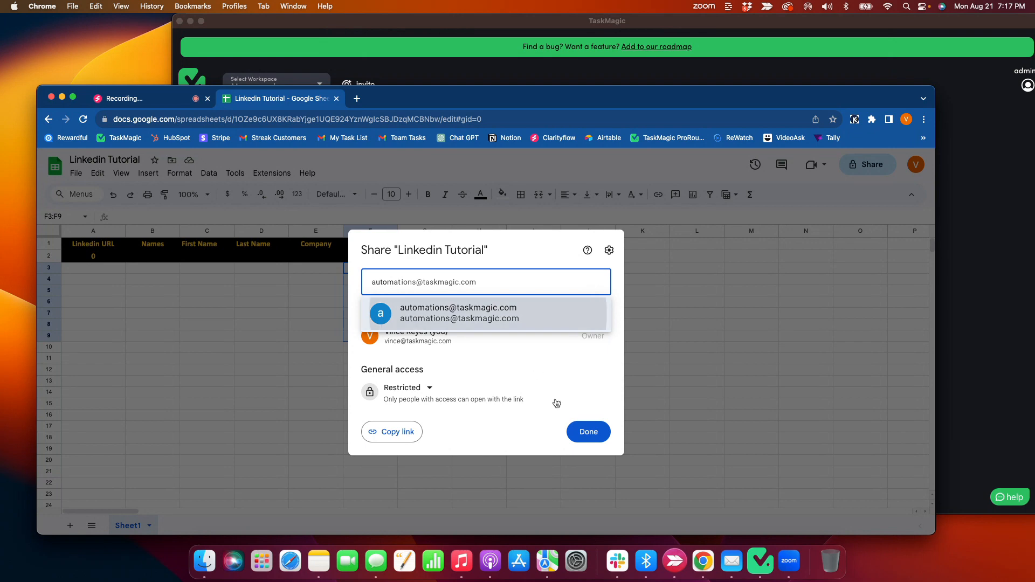
{"action": "key", "text": "Return"}
{"action": "left_click", "coordinate": [595, 434]}
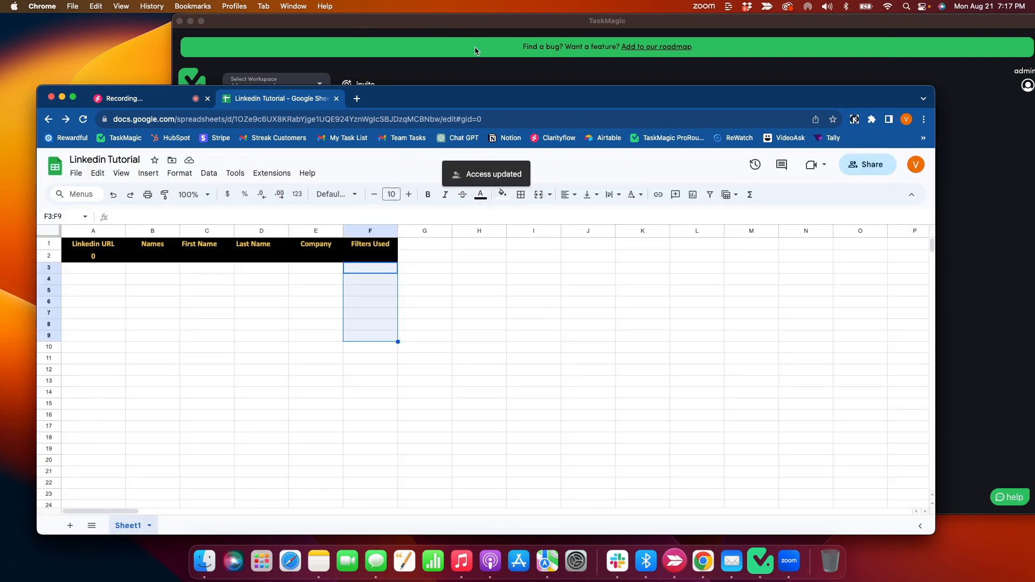
Retry the spreadsheet connection in TaskMagic and choose Sheet1 as the worksheet.
{"action": "left_click", "coordinate": [473, 59]}
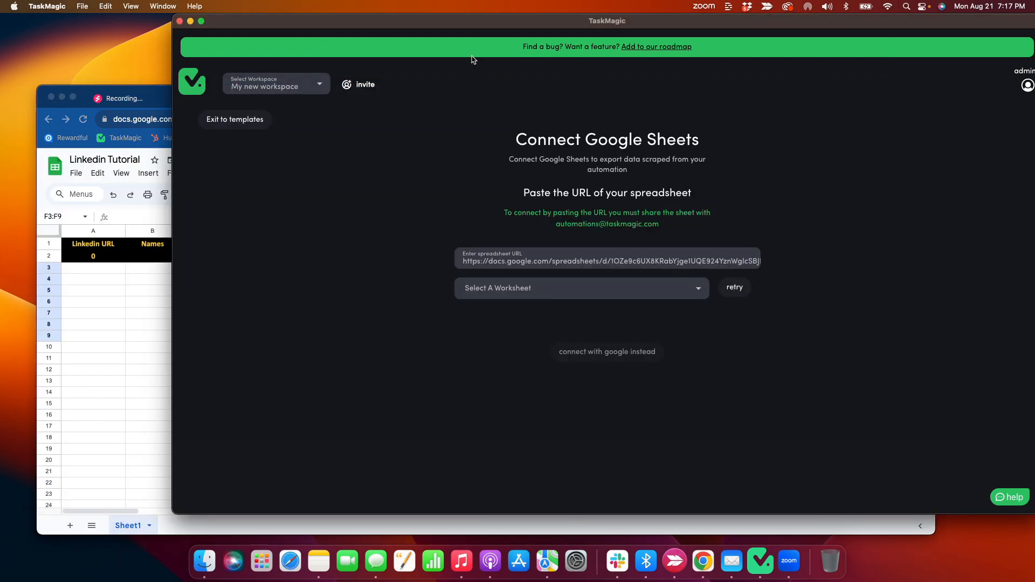
{"action": "left_click", "coordinate": [736, 288]}
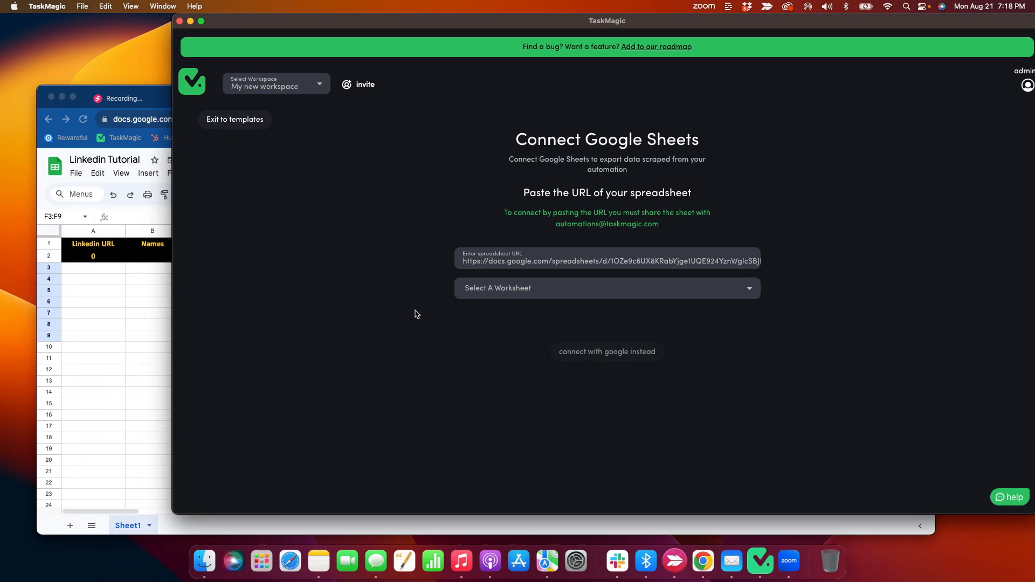
{"action": "left_click", "coordinate": [544, 288]}
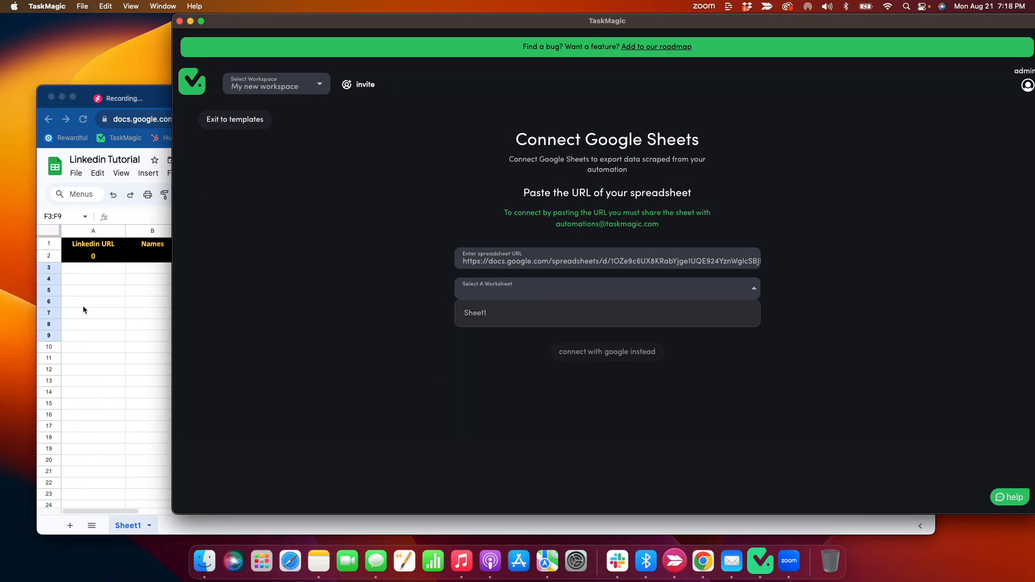
{"action": "left_click", "coordinate": [546, 313]}
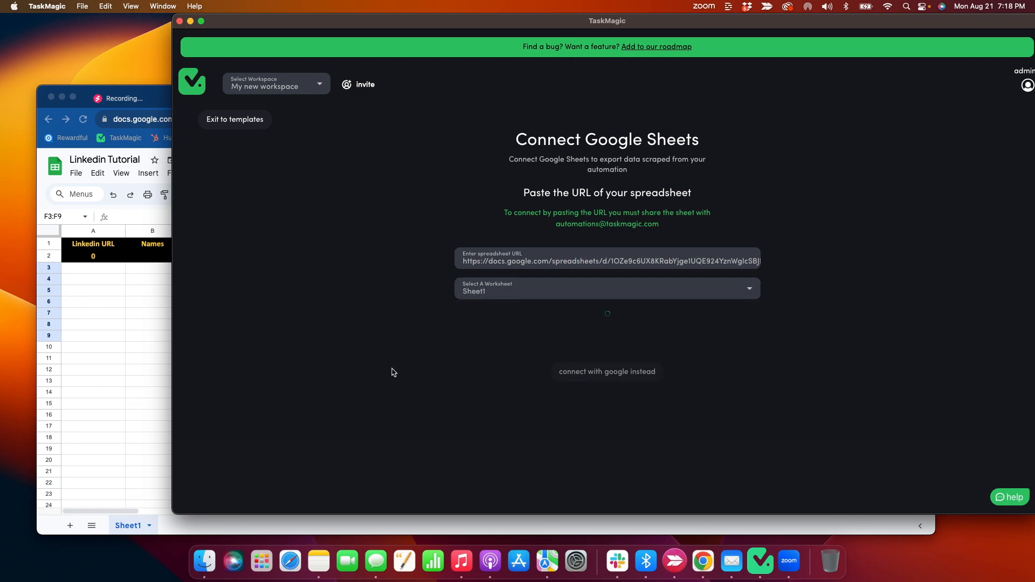
Compare the detected column headers with the Google Sheet and confirm them in TaskMagic.
{"action": "scroll", "coordinate": [393, 372], "scroll_direction": "down", "scroll_amount": 1}
{"action": "scroll", "coordinate": [560, 353], "scroll_direction": "right", "scroll_amount": 2}
{"action": "scroll", "coordinate": [560, 353], "scroll_direction": "left", "scroll_amount": 2}
{"action": "scroll", "coordinate": [560, 353], "scroll_direction": "right", "scroll_amount": 3}
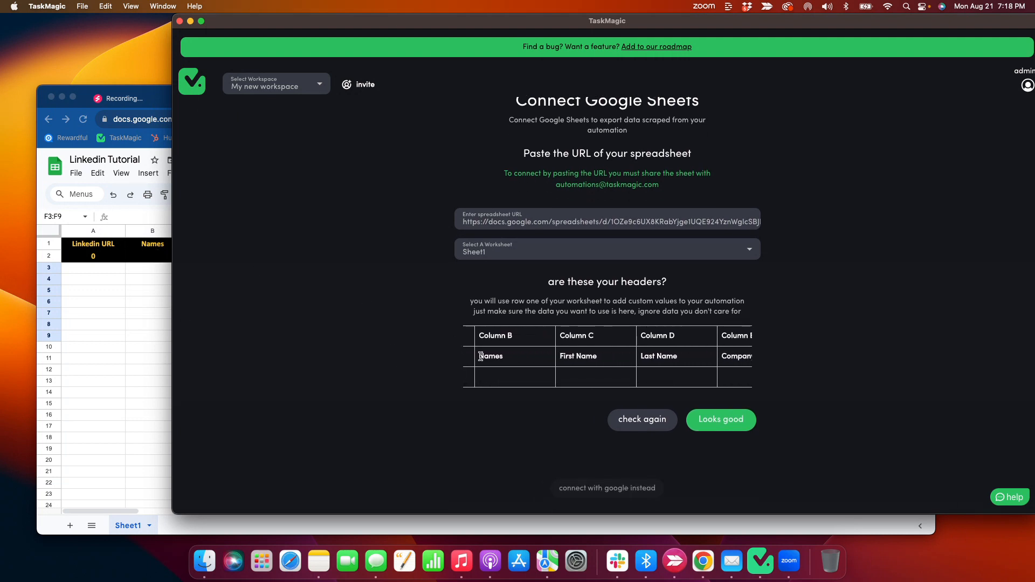
{"action": "left_click", "coordinate": [101, 322]}
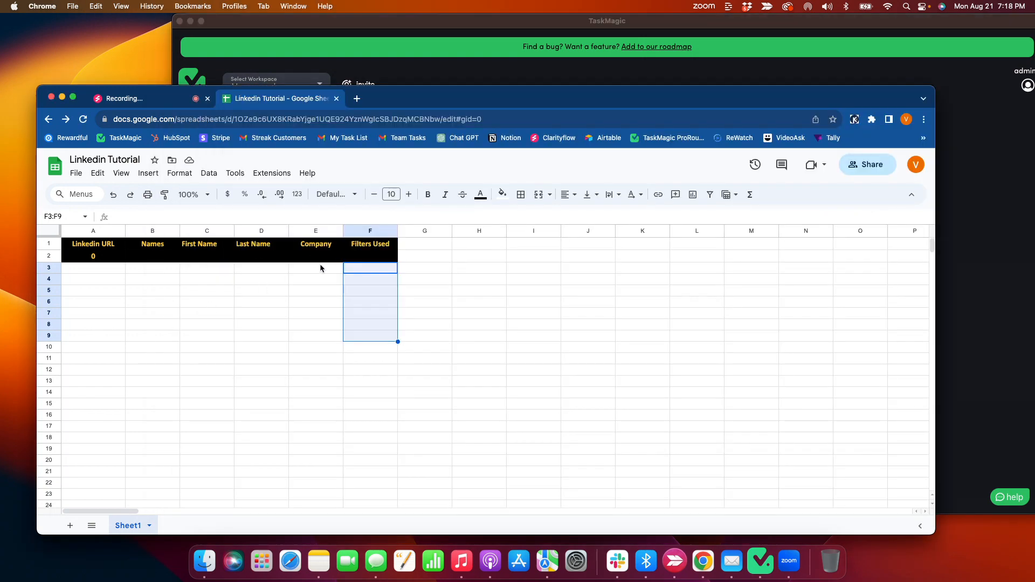
{"action": "left_click", "coordinate": [195, 325]}
{"action": "left_click_drag", "start_coordinate": [95, 268], "coordinate": [144, 418]}
{"action": "left_click", "coordinate": [387, 70]}
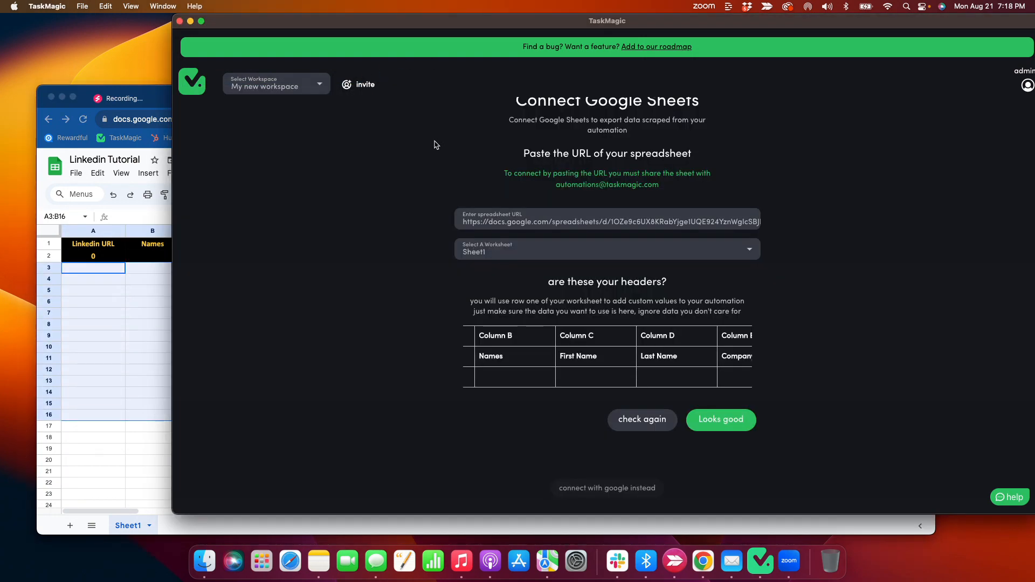
{"action": "left_click", "coordinate": [721, 420]}
{"action": "left_click", "coordinate": [492, 240]}
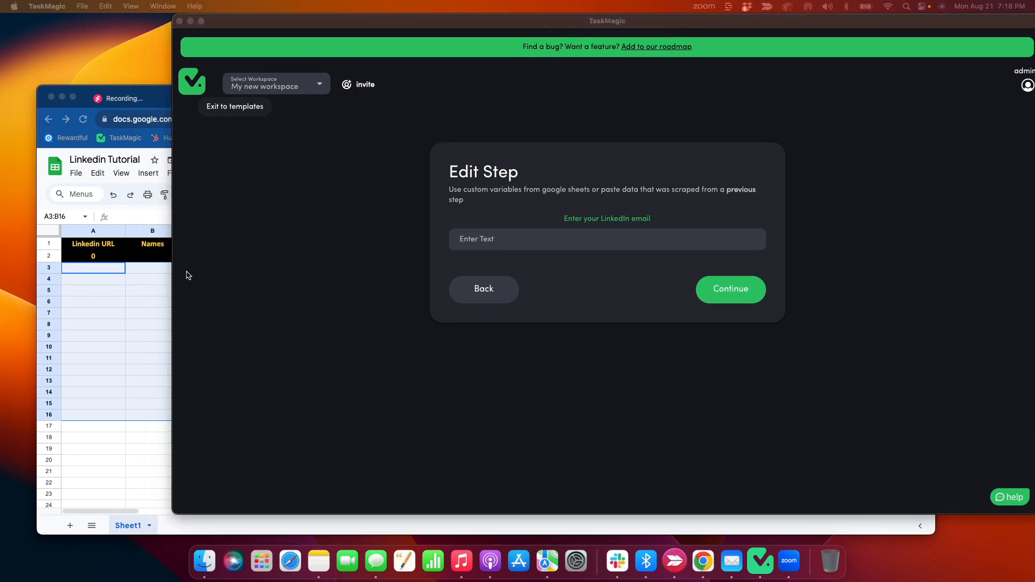
{"action": "left_click", "coordinate": [122, 292]}
{"action": "left_click", "coordinate": [162, 98]}
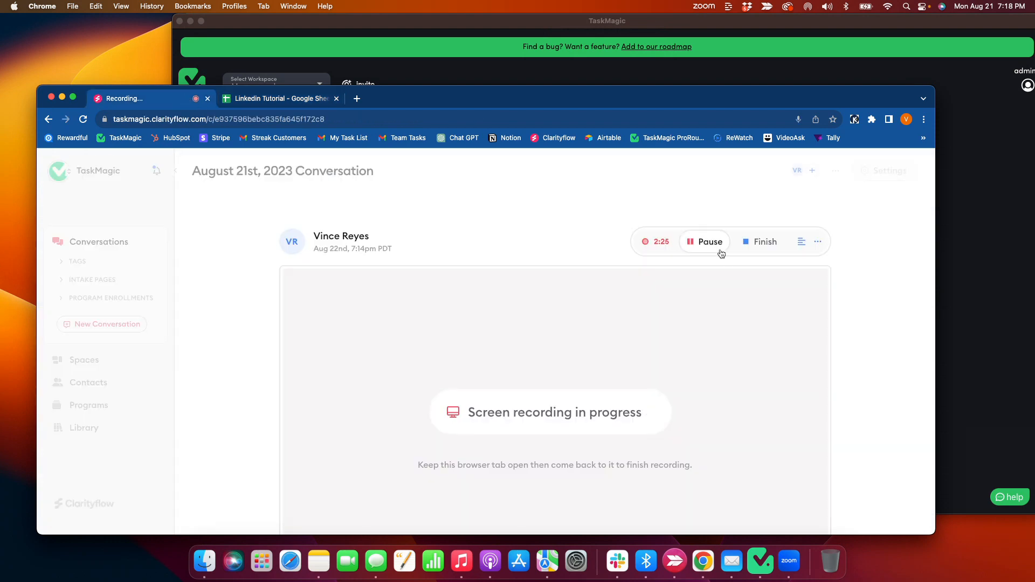
Open LinkedIn in a new Chrome tab.
{"action": "left_click", "coordinate": [490, 60]}
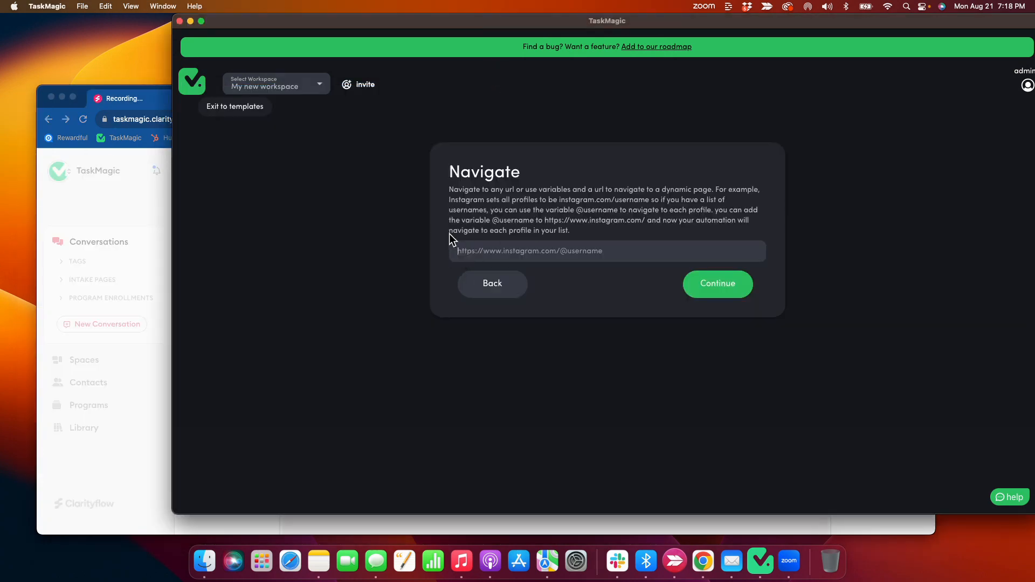
{"action": "left_click", "coordinate": [467, 246]}
{"action": "left_click", "coordinate": [148, 206]}
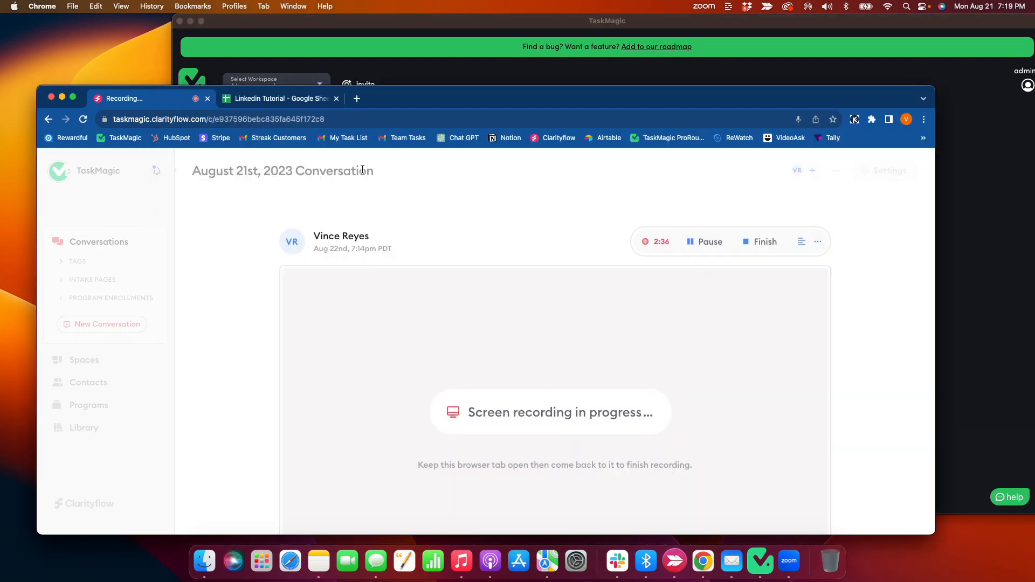
{"action": "left_click", "coordinate": [357, 98]}
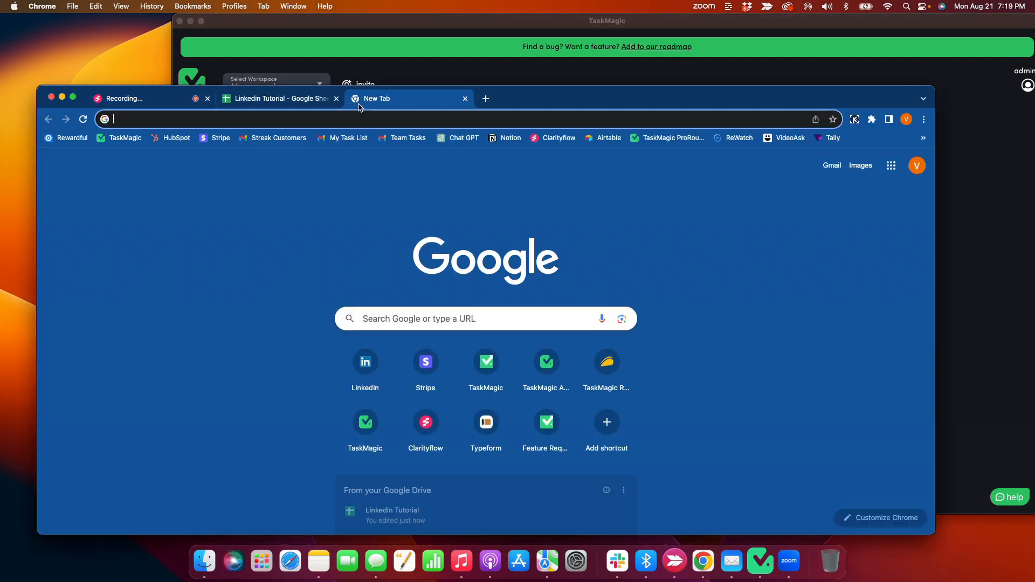
{"action": "type", "text": "linked"}
{"action": "key", "text": "Return"}
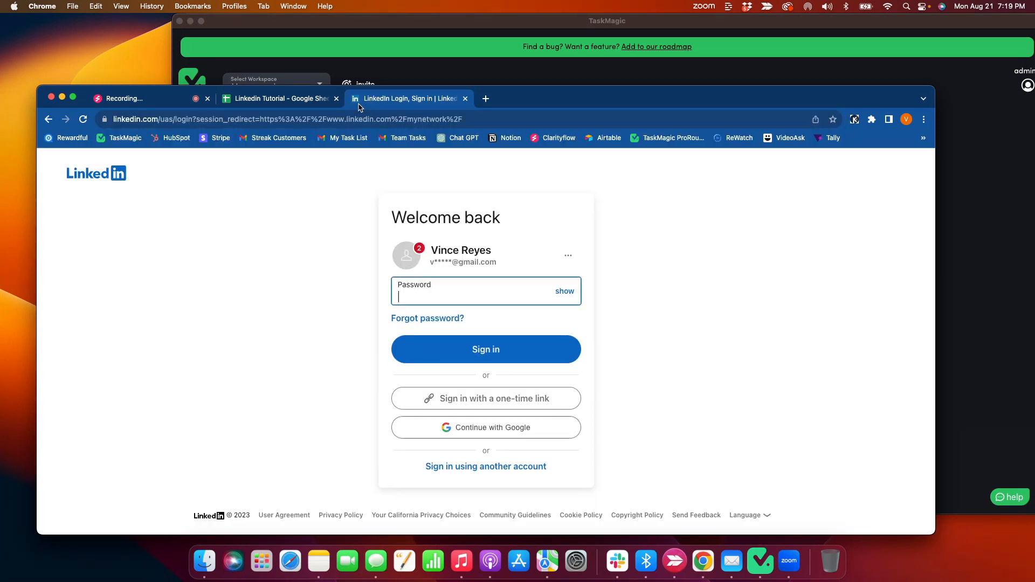
{"action": "left_click", "coordinate": [439, 70]}
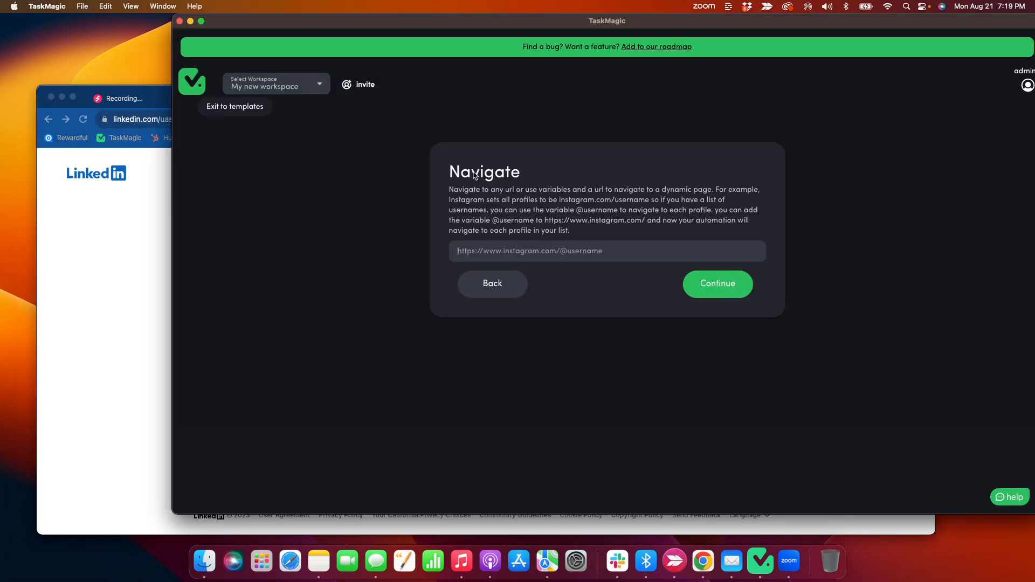
{"action": "left_click", "coordinate": [110, 202]}
{"action": "left_click", "coordinate": [123, 99]}
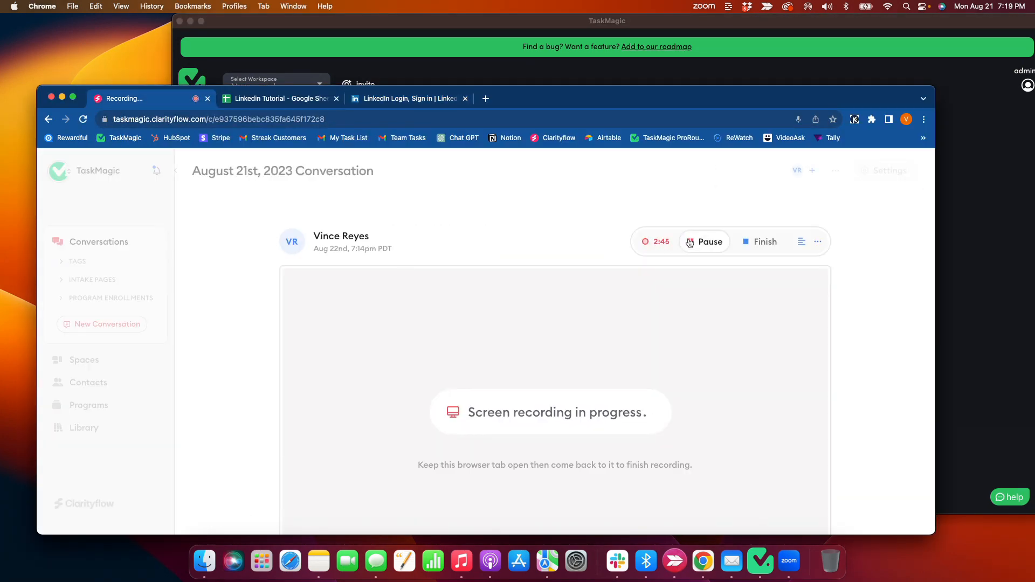
{"action": "left_click", "coordinate": [498, 67]}
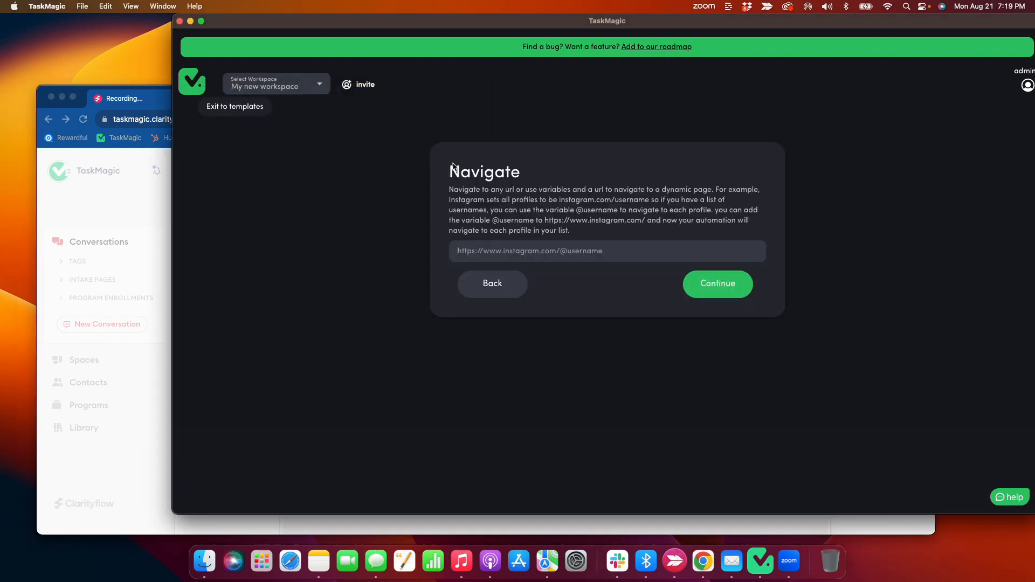
{"action": "left_click", "coordinate": [125, 197]}
Search LinkedIn companies for Zoom Info and open the ZoomInfo company page.
{"action": "left_click", "coordinate": [384, 99]}
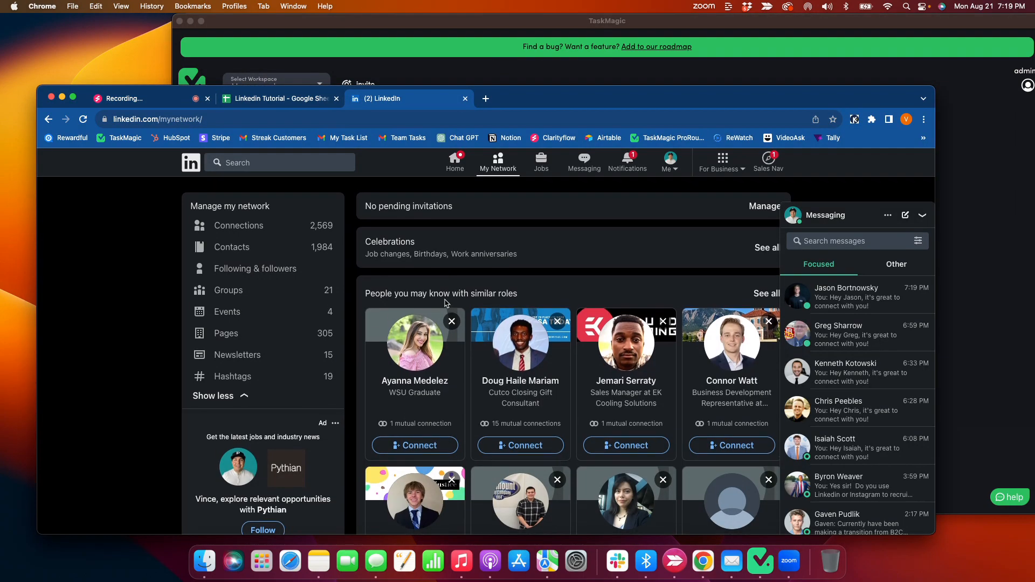
{"action": "scroll", "coordinate": [446, 303], "scroll_direction": "down", "scroll_amount": 5}
{"action": "scroll", "coordinate": [445, 303], "scroll_direction": "up", "scroll_amount": 5}
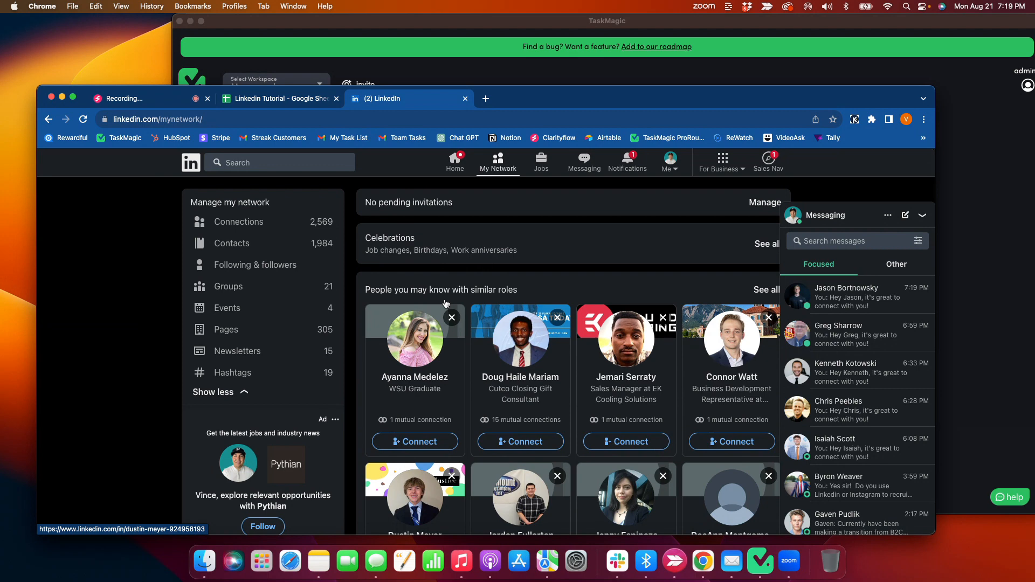
{"action": "left_click", "coordinate": [250, 166]}
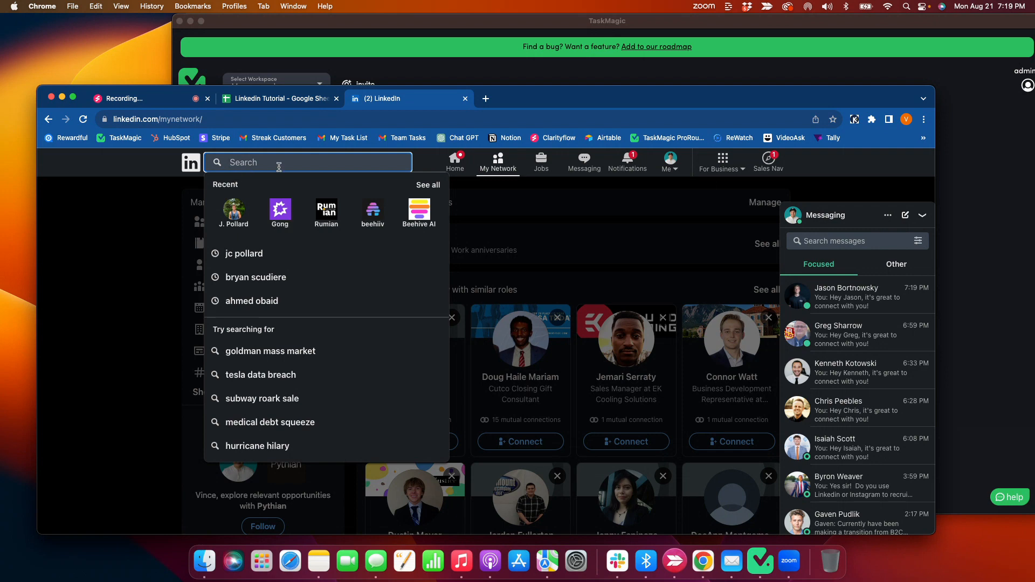
{"action": "type", "text": "Zoom Info"}
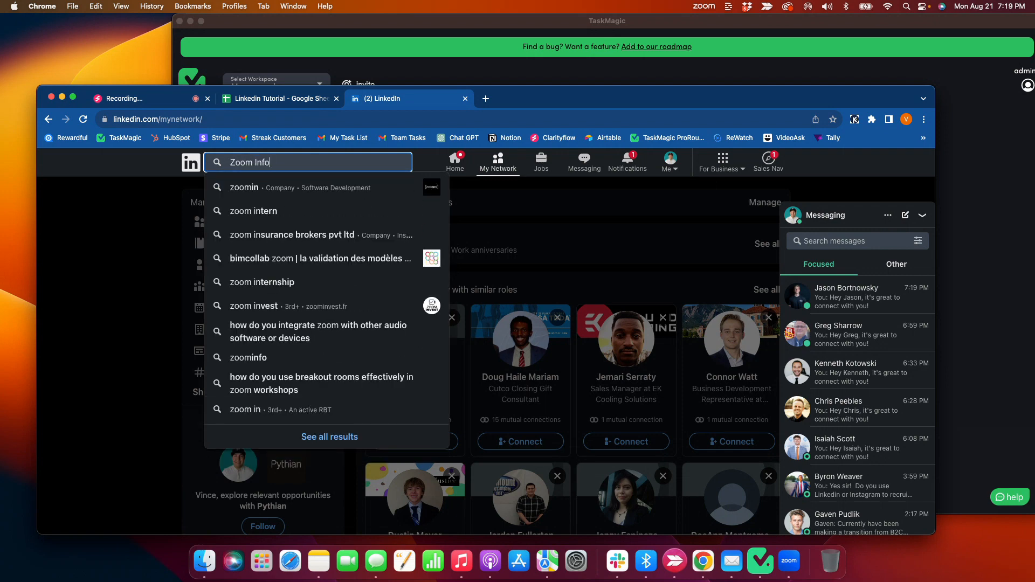
{"action": "key", "text": "Return"}
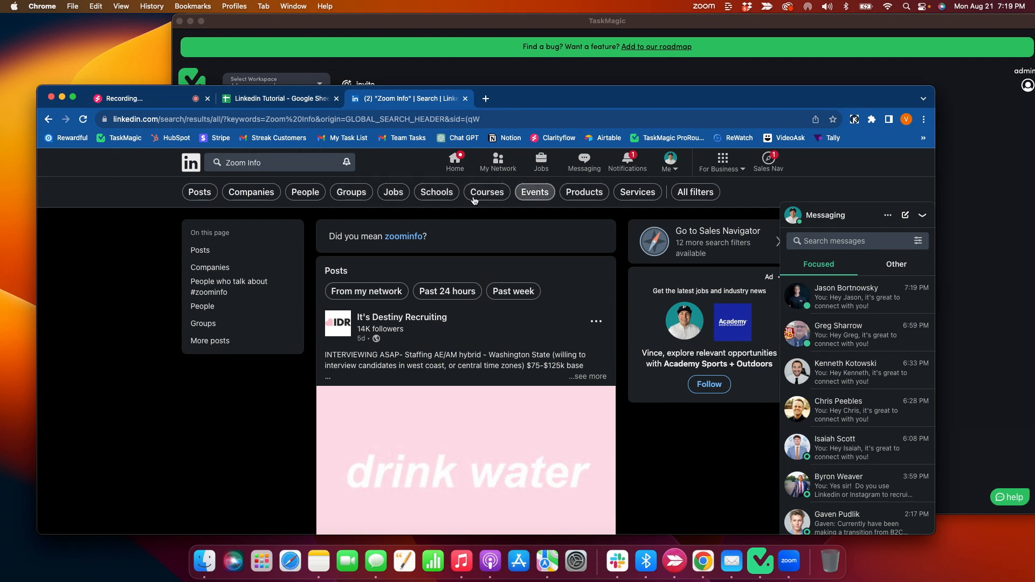
{"action": "left_click", "coordinate": [238, 194]}
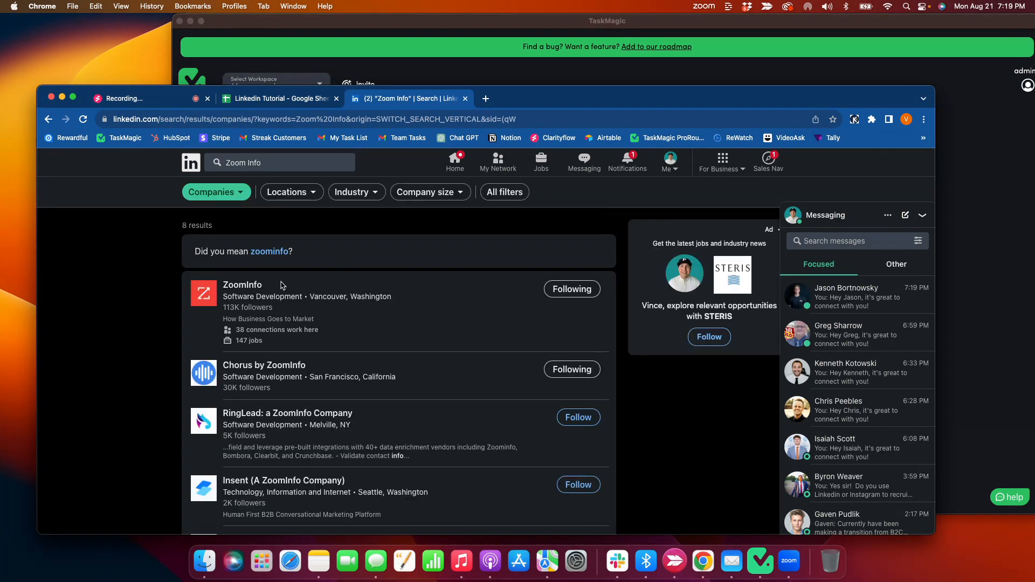
{"action": "left_click", "coordinate": [239, 287]}
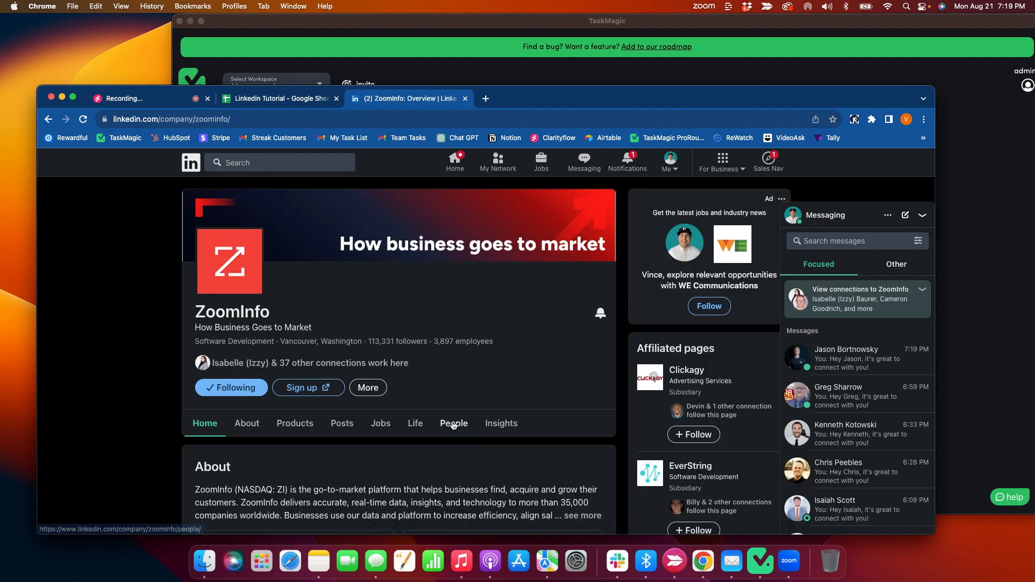
Filter the people listed on ZoomInfo's company page by the keyword Account Executives.
{"action": "left_click", "coordinate": [453, 425]}
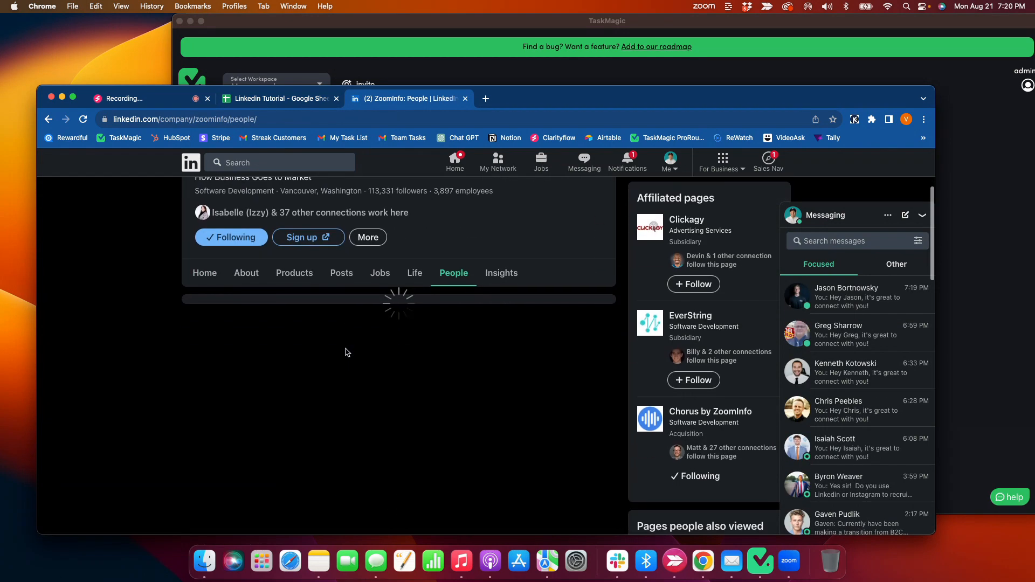
{"action": "left_click", "coordinate": [235, 293]}
{"action": "type", "text": "A"}
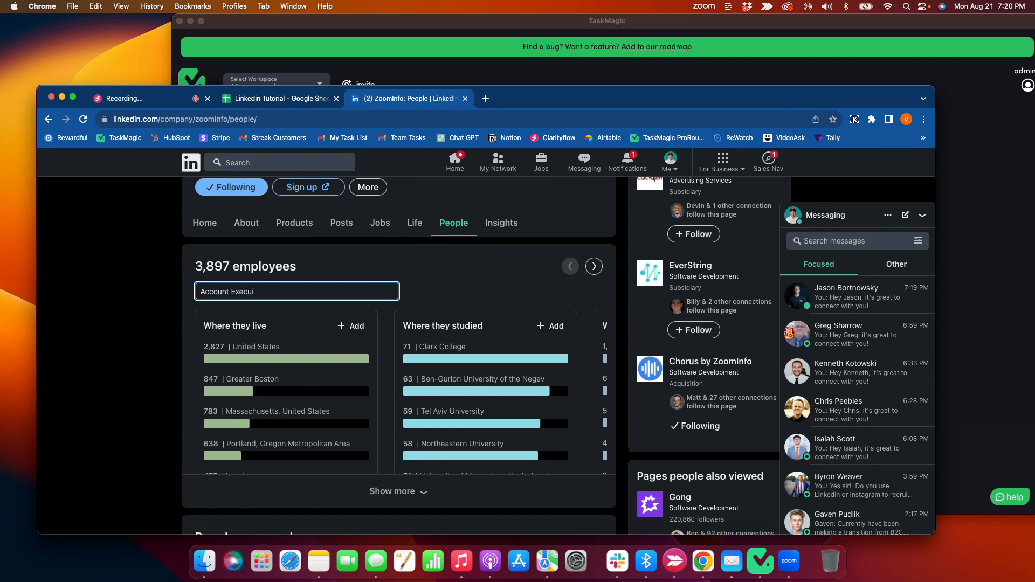
{"action": "type", "text": "ccount Executives"}
{"action": "key", "text": "Return"}
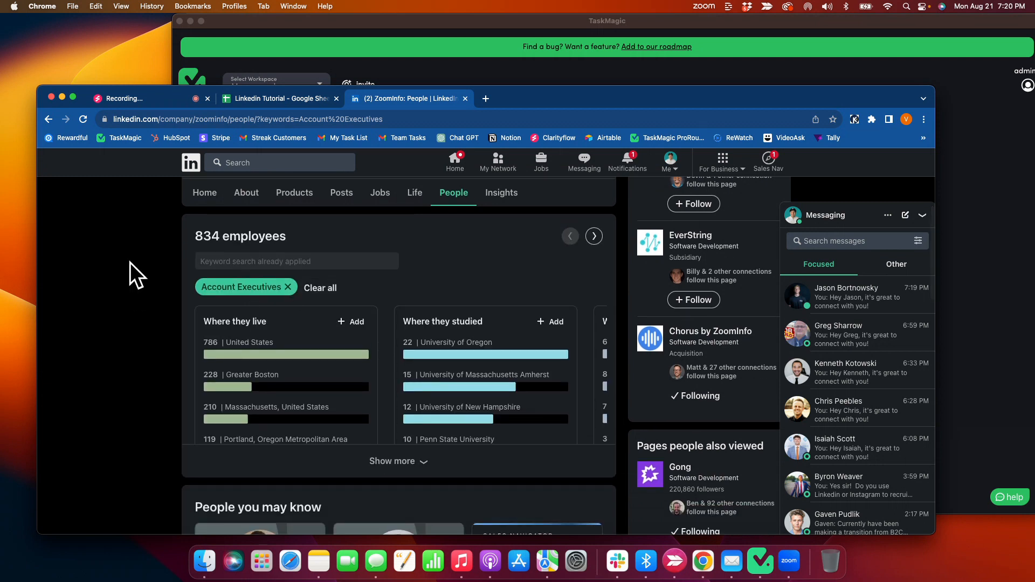
Copy the filtered ZoomInfo people page's URL from Chrome and submit it as the Navigate URL in TaskMagic.
{"action": "left_click", "coordinate": [253, 122]}
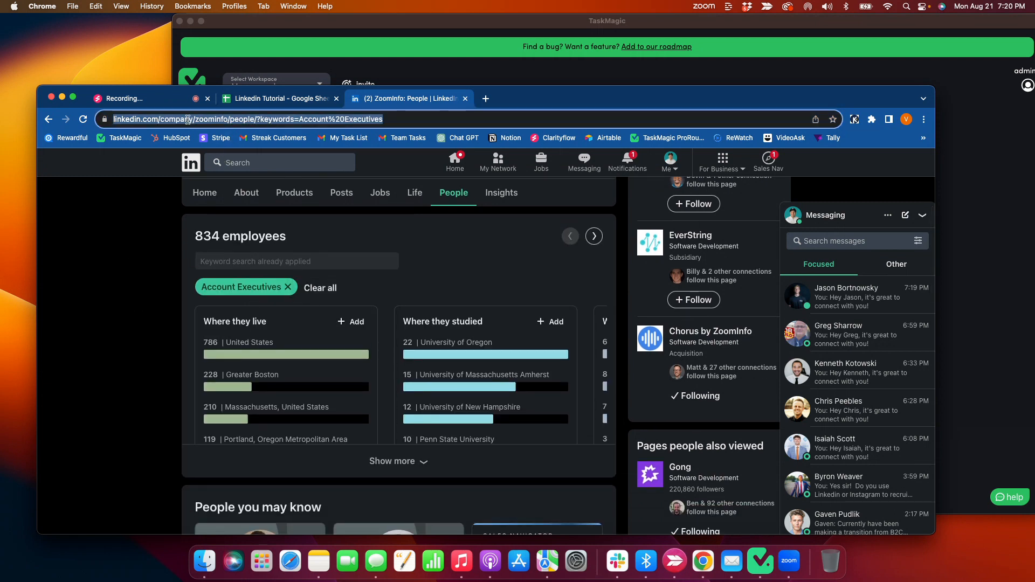
{"action": "left_click", "coordinate": [357, 71]}
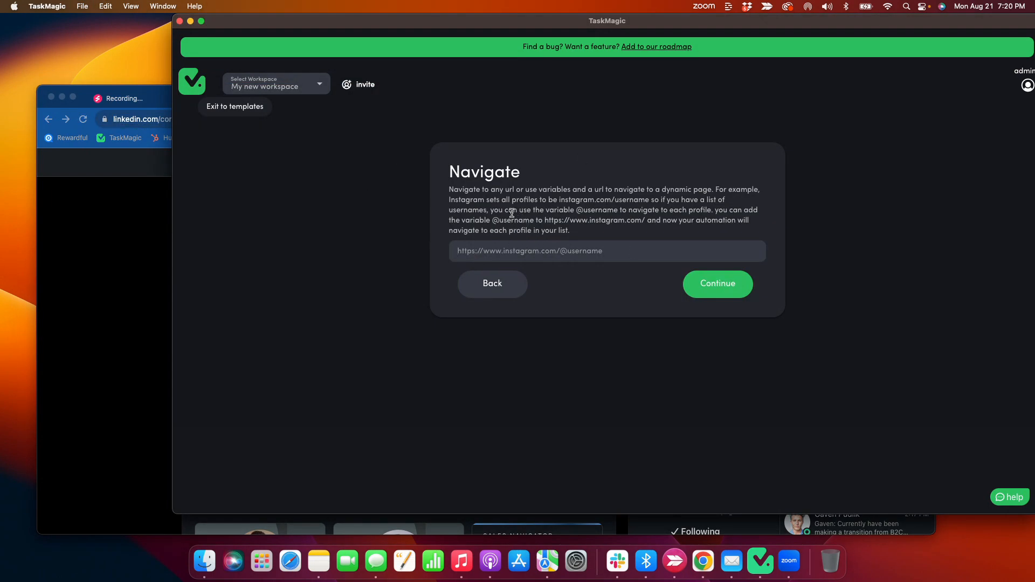
{"action": "key", "text": "super+v"}
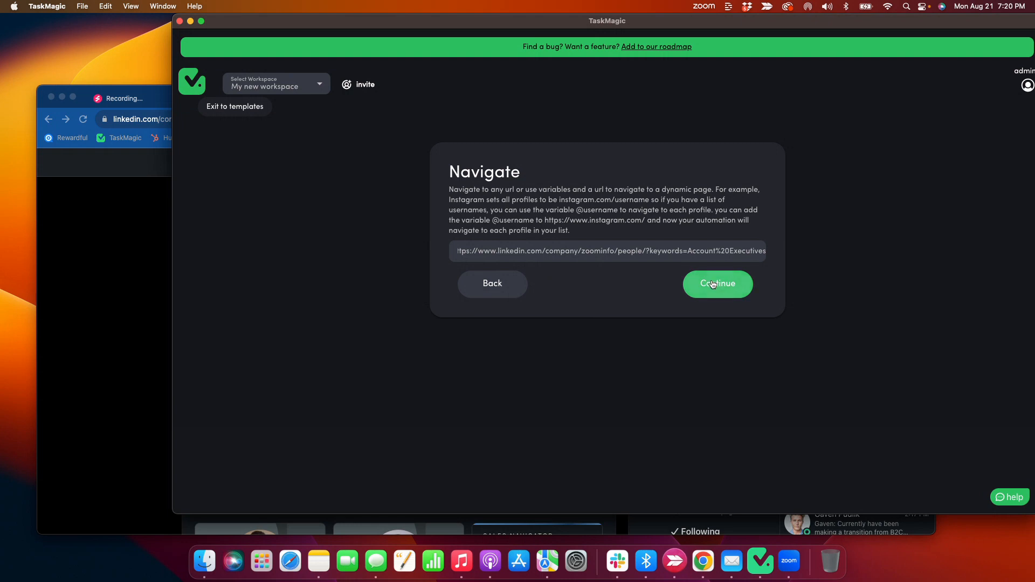
{"action": "key", "text": "Return"}
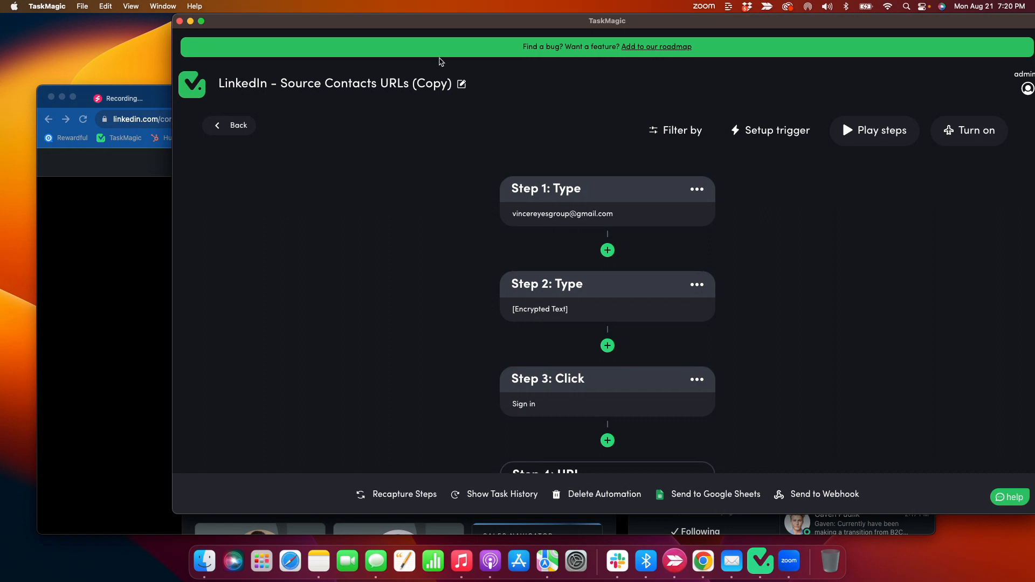
Rename the automation to LinkedIn - Source Contacts URLs by removing the copy suffix, and save the name.
{"action": "left_click_drag", "start_coordinate": [443, 31], "coordinate": [377, 31]}
{"action": "left_click", "coordinate": [397, 84]}
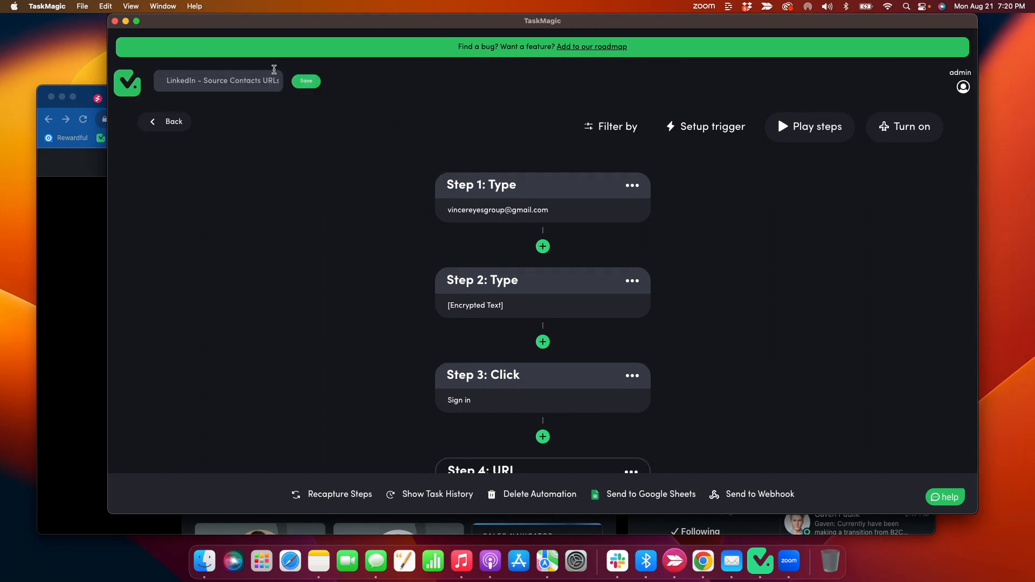
{"action": "scroll", "coordinate": [261, 81], "scroll_direction": "right", "scroll_amount": 2}
{"action": "left_click_drag", "start_coordinate": [254, 82], "coordinate": [300, 87]}
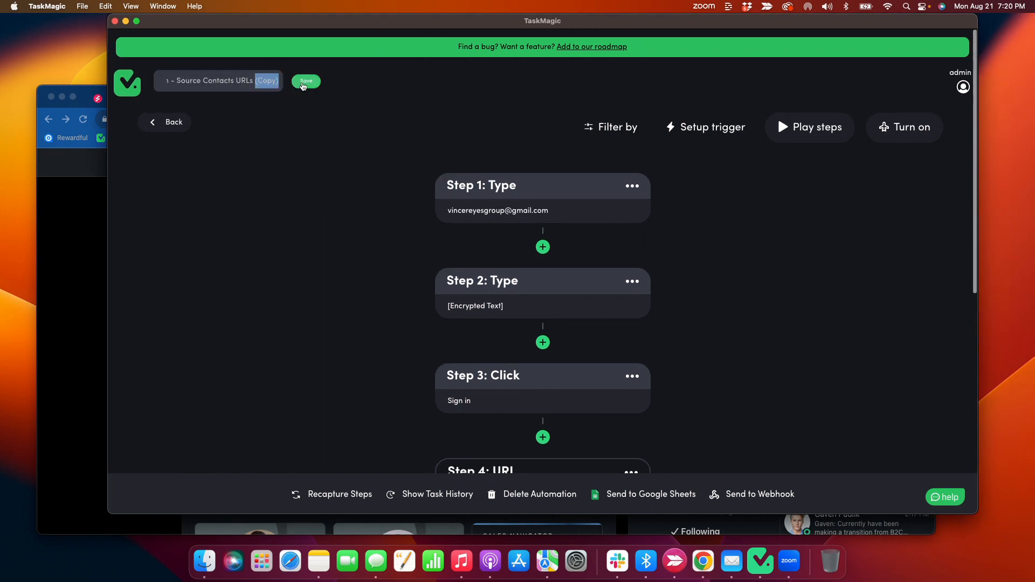
{"action": "key", "text": "BackSpace"}
{"action": "left_click", "coordinate": [306, 81]}
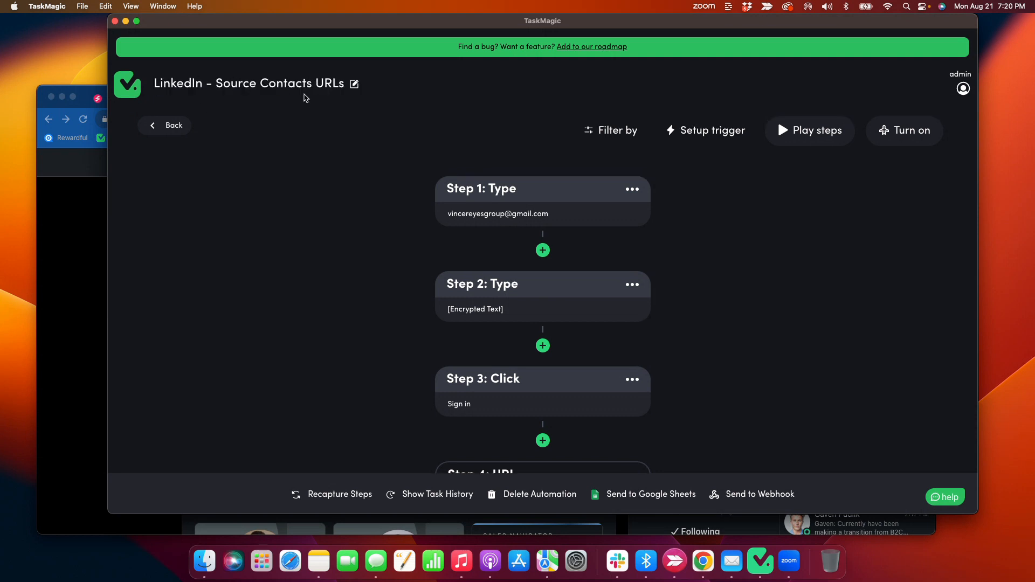
Review the automation's steps from the LinkedIn sign-in through the URL, Custom Code and scraping steps.
{"action": "scroll", "coordinate": [423, 255], "scroll_direction": "down", "scroll_amount": 1}
{"action": "scroll", "coordinate": [431, 256], "scroll_direction": "down", "scroll_amount": 3}
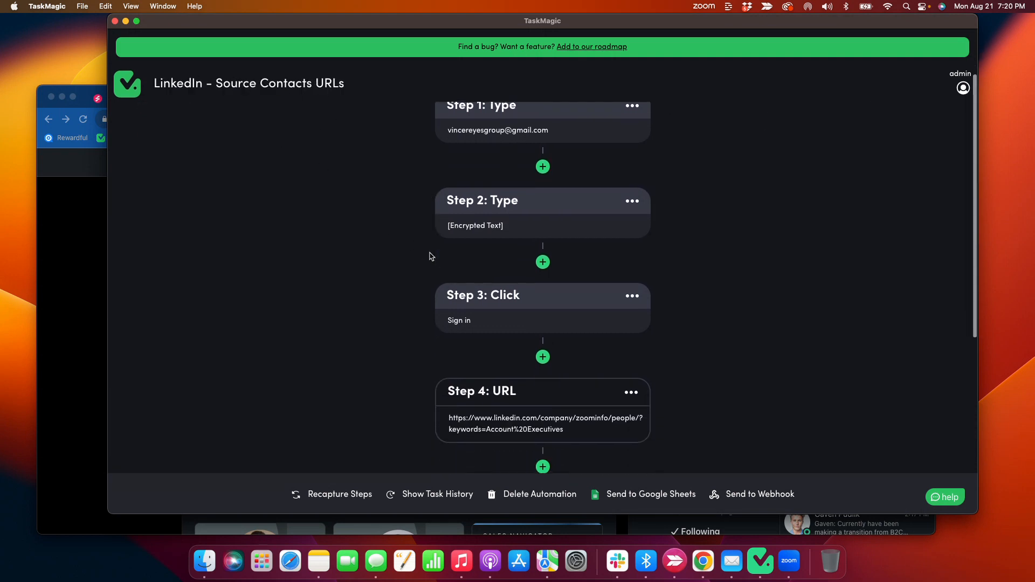
{"action": "scroll", "coordinate": [424, 290], "scroll_direction": "down", "scroll_amount": 10}
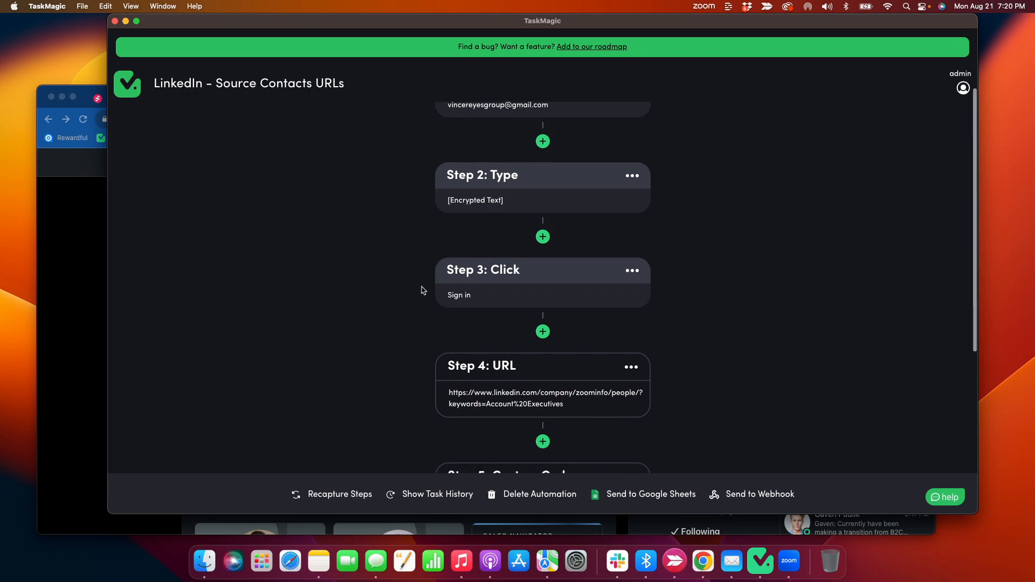
{"action": "scroll", "coordinate": [424, 290], "scroll_direction": "up", "scroll_amount": 5}
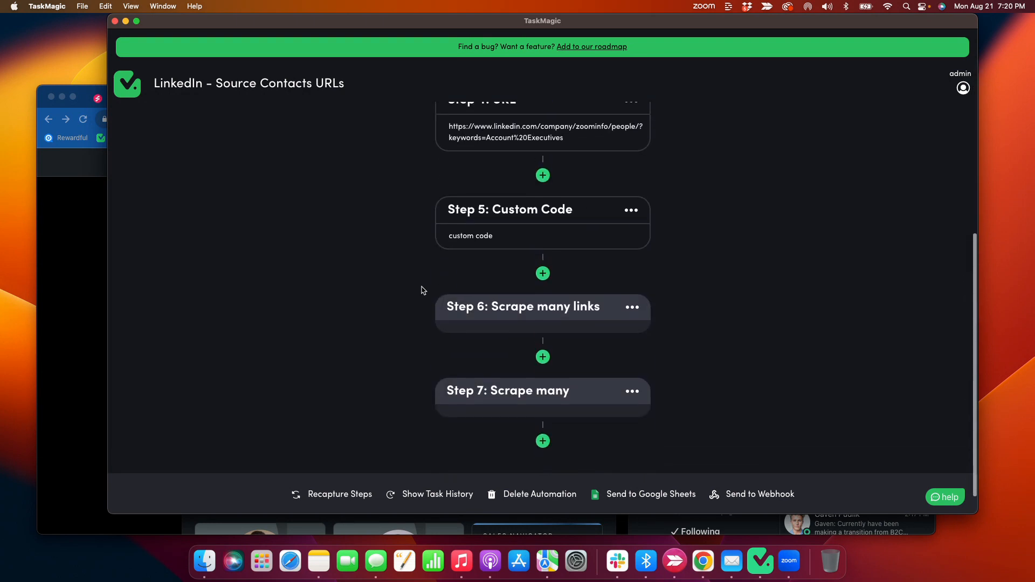
{"action": "scroll", "coordinate": [423, 290], "scroll_direction": "up", "scroll_amount": 10}
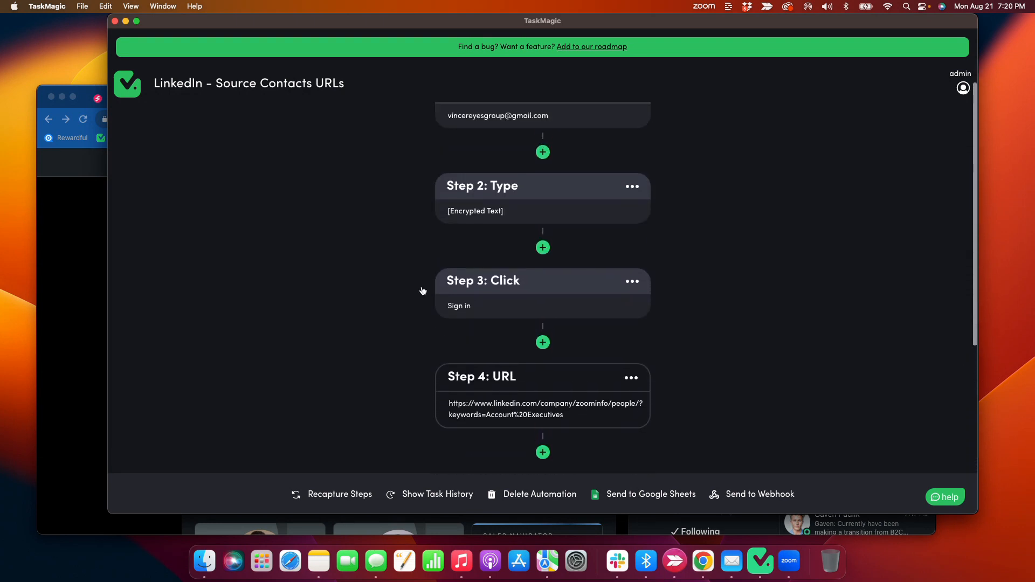
{"action": "scroll", "coordinate": [439, 214], "scroll_direction": "down", "scroll_amount": 5}
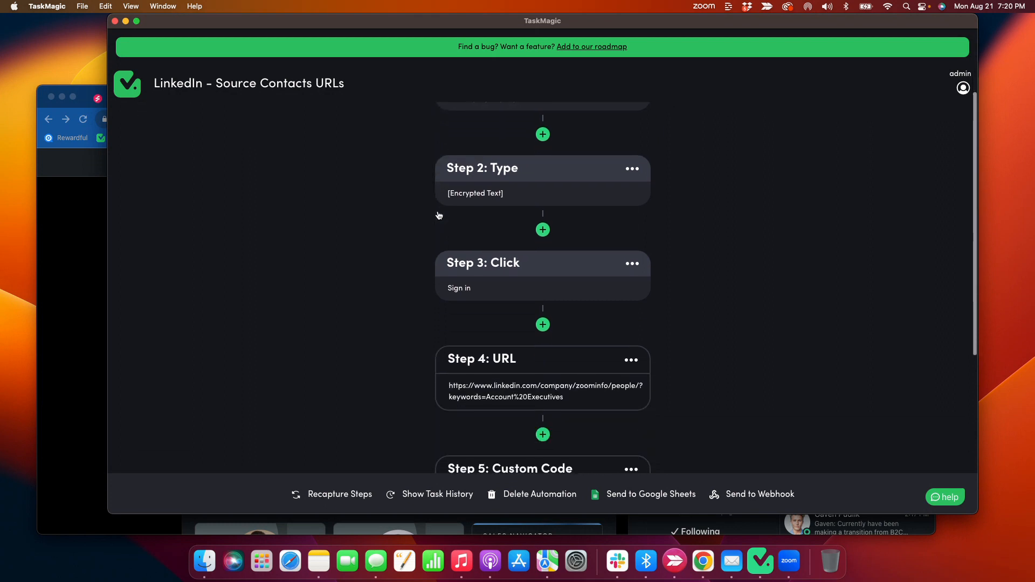
{"action": "scroll", "coordinate": [442, 265], "scroll_direction": "down", "scroll_amount": 4}
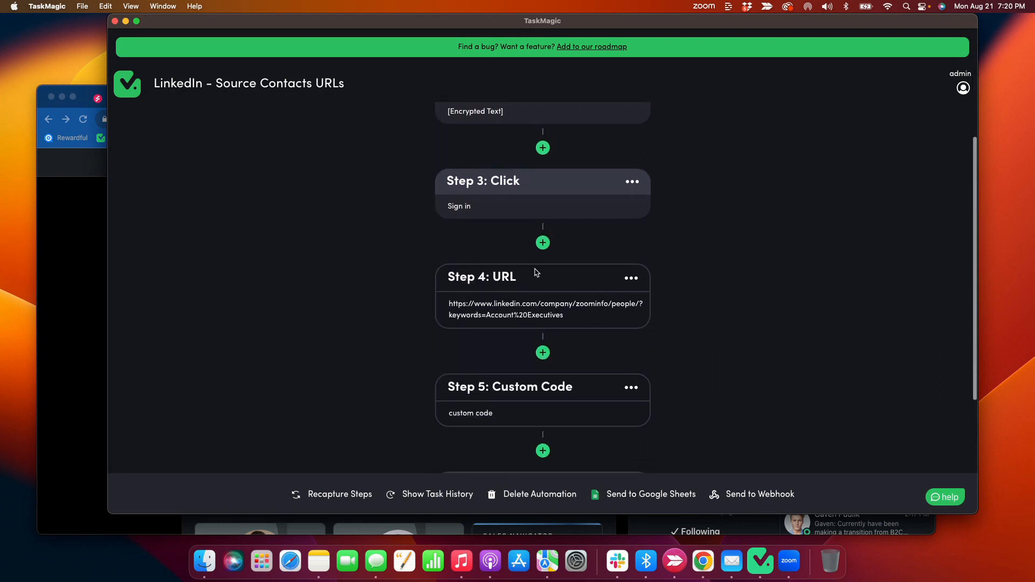
{"action": "scroll", "coordinate": [429, 230], "scroll_direction": "up", "scroll_amount": 2}
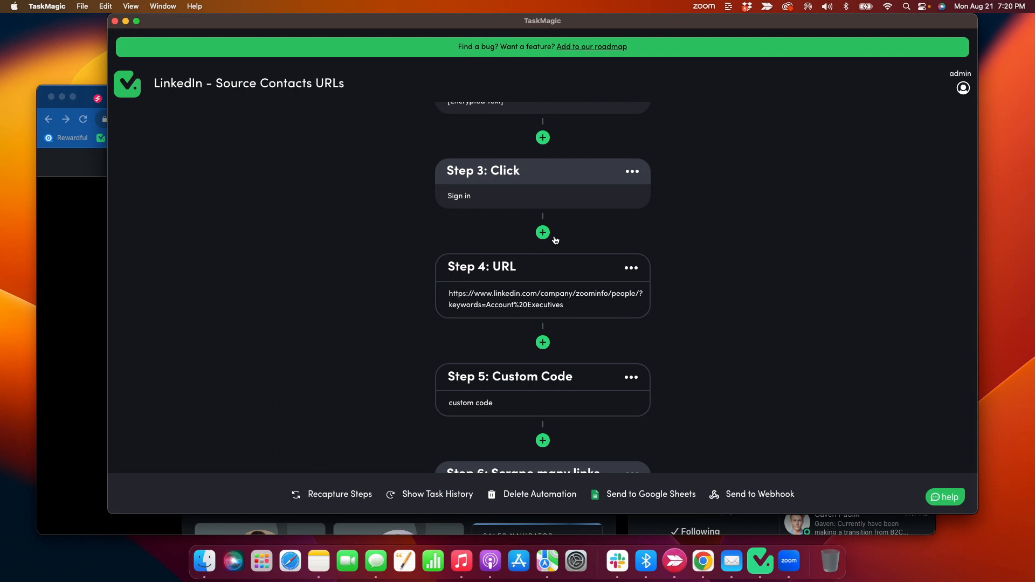
{"action": "scroll", "coordinate": [460, 229], "scroll_direction": "up", "scroll_amount": 1}
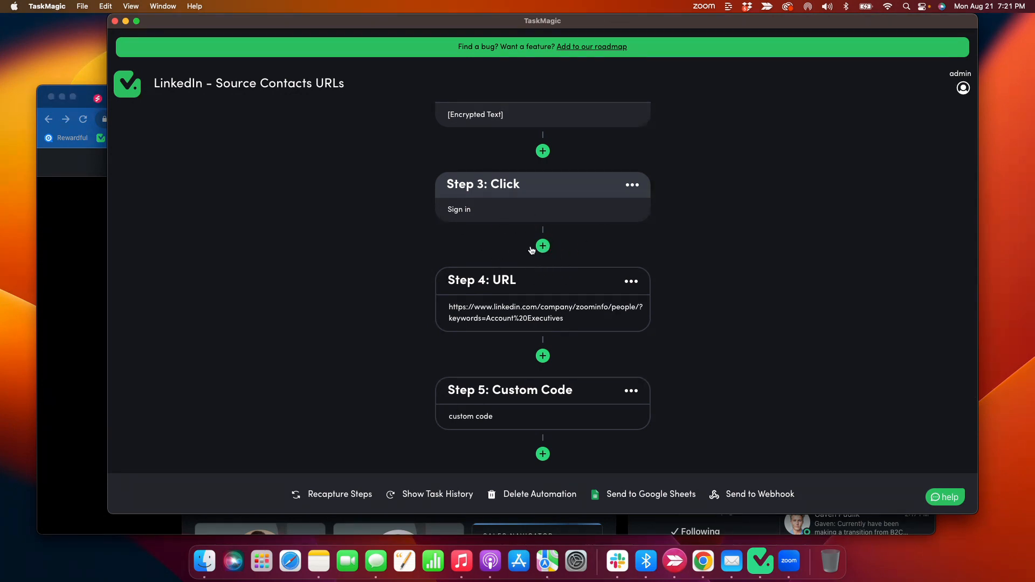
{"action": "scroll", "coordinate": [532, 250], "scroll_direction": "down", "scroll_amount": 3}
{"action": "scroll", "coordinate": [532, 250], "scroll_direction": "up", "scroll_amount": 5}
{"action": "scroll", "coordinate": [532, 249], "scroll_direction": "down", "scroll_amount": 4}
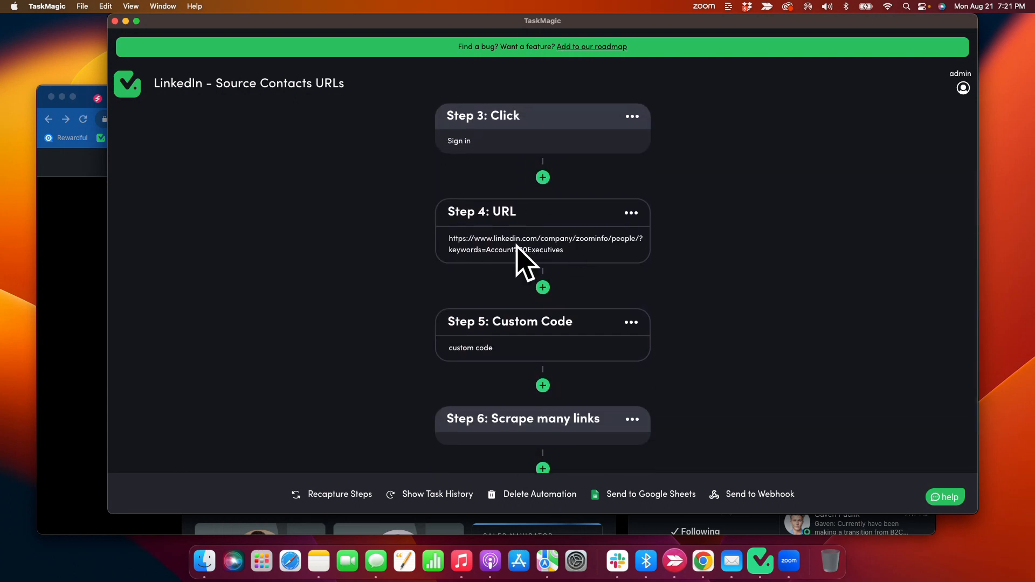
{"action": "scroll", "coordinate": [517, 248], "scroll_direction": "down", "scroll_amount": 2}
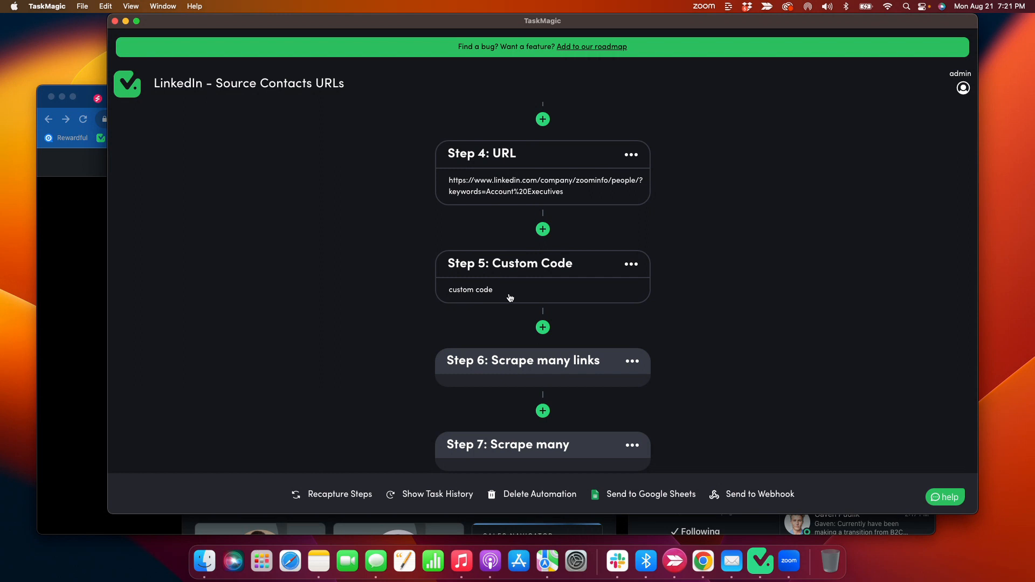
Edit the infiniteScroll count at the end of the Custom Code step's JavaScript and save the step.
{"action": "scroll", "coordinate": [455, 293], "scroll_direction": "down", "scroll_amount": 1}
{"action": "left_click", "coordinate": [484, 265]}
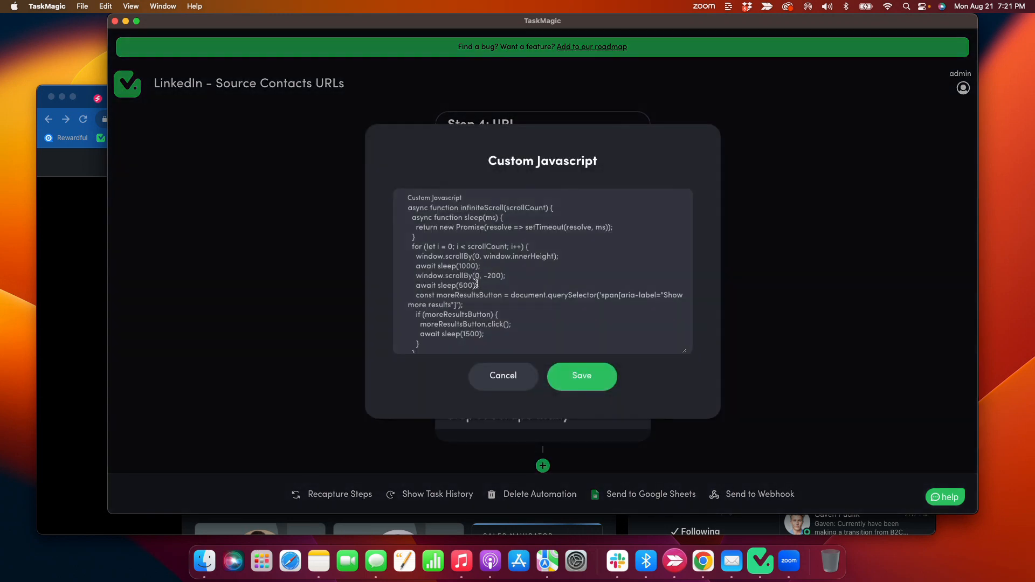
{"action": "scroll", "coordinate": [446, 278], "scroll_direction": "down", "scroll_amount": 3}
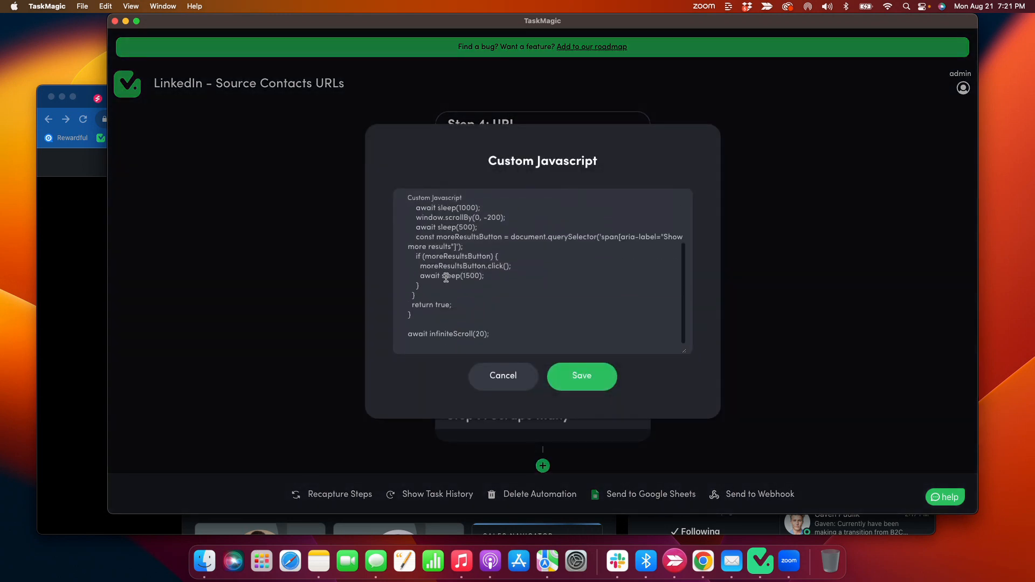
{"action": "left_click", "coordinate": [483, 333]}
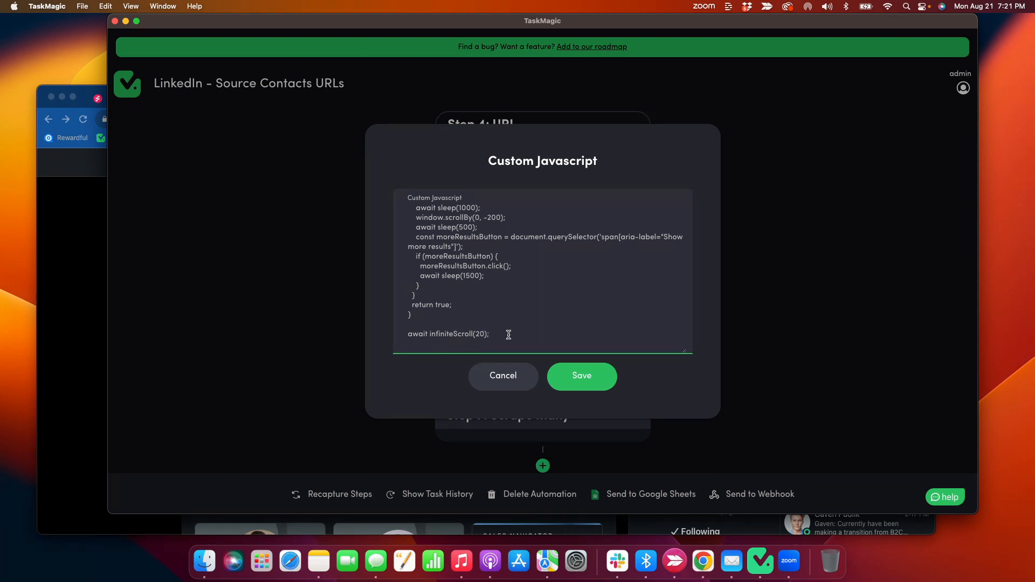
{"action": "key", "text": "BackSpace"}
{"action": "key", "text": "BackSpace"}
{"action": "left_click", "coordinate": [596, 377]}
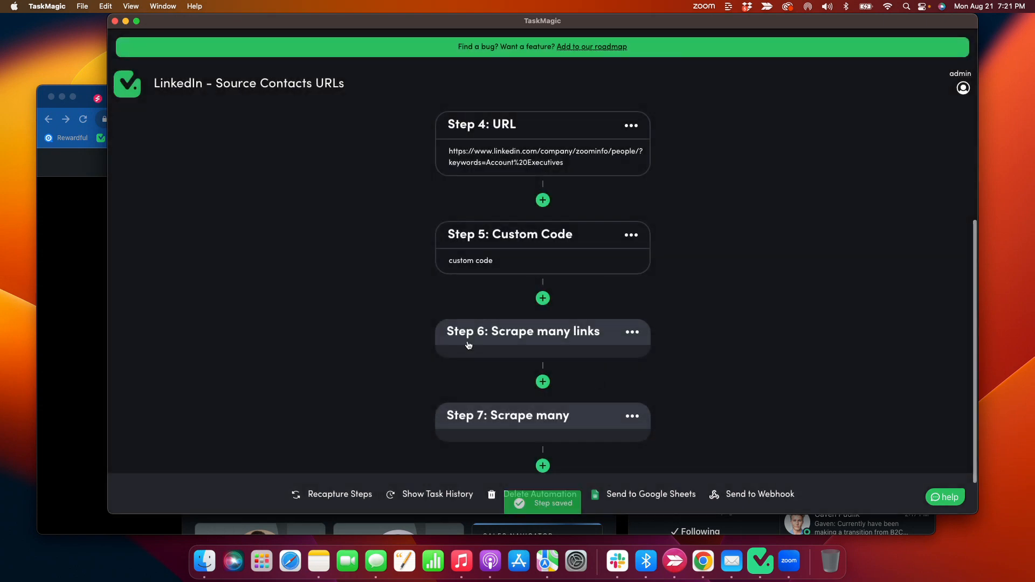
Check the remaining scraping steps and run the LinkedIn - Source Contacts URLs automation.
{"action": "scroll", "coordinate": [387, 257], "scroll_direction": "down", "scroll_amount": 1}
{"action": "scroll", "coordinate": [387, 257], "scroll_direction": "down", "scroll_amount": 1}
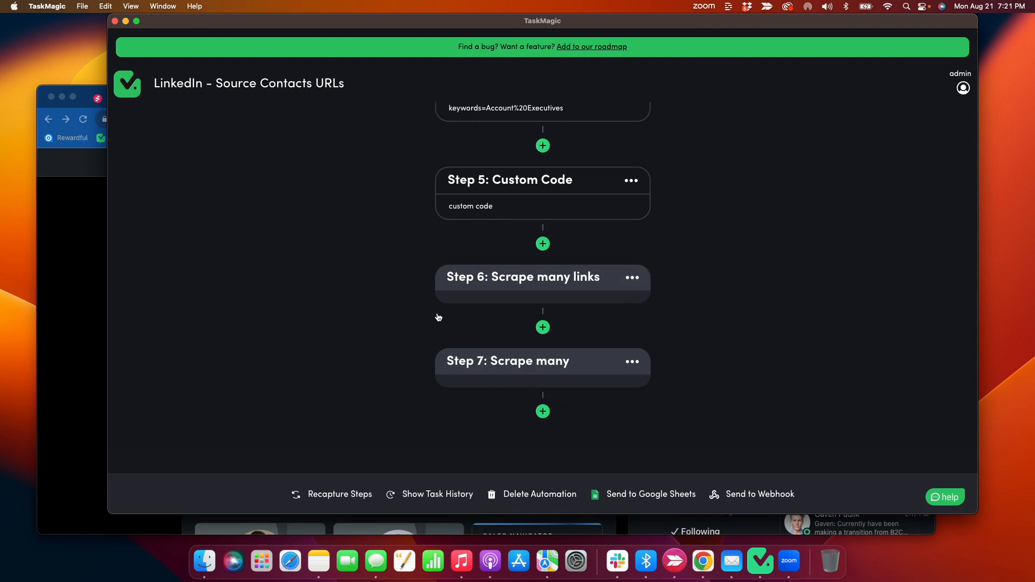
{"action": "scroll", "coordinate": [437, 321], "scroll_direction": "up", "scroll_amount": 10}
{"action": "left_click", "coordinate": [782, 130]}
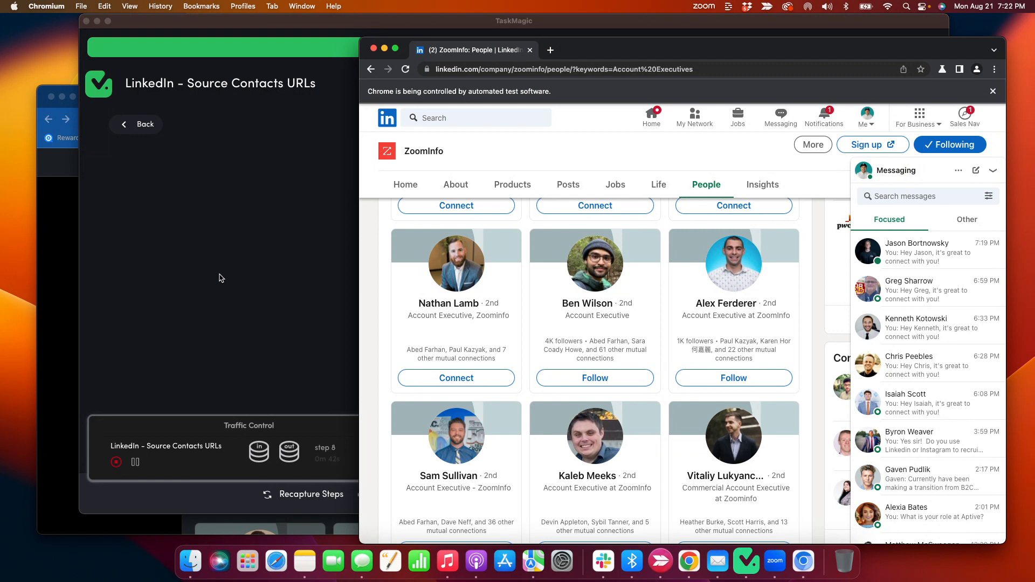
Switch to the Linkedin Tutorial sheet in Chrome and examine the scraped URLs, names and empty First Name, Company and Filters Used columns.
{"action": "left_click", "coordinate": [62, 242]}
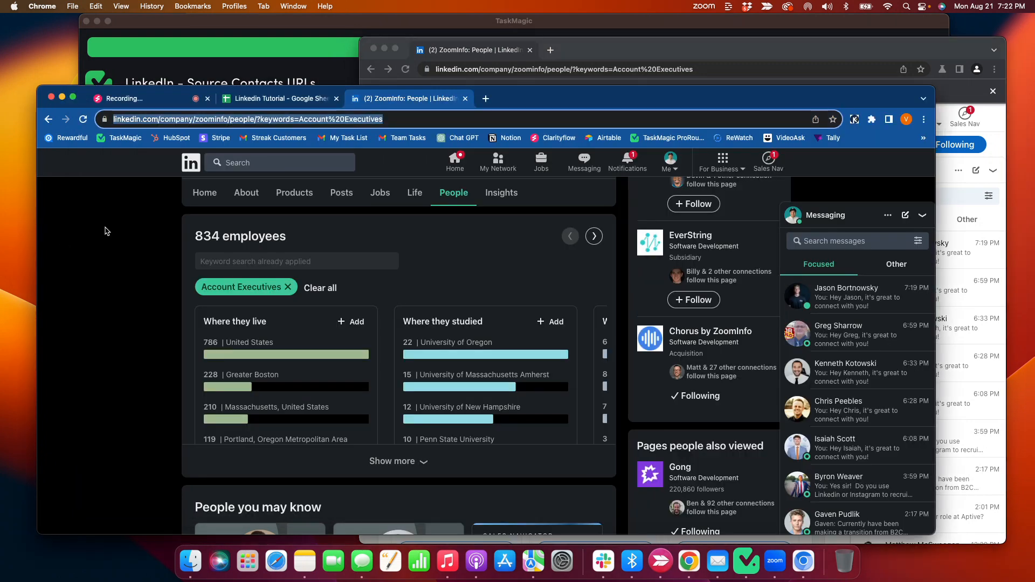
{"action": "left_click", "coordinate": [248, 102]}
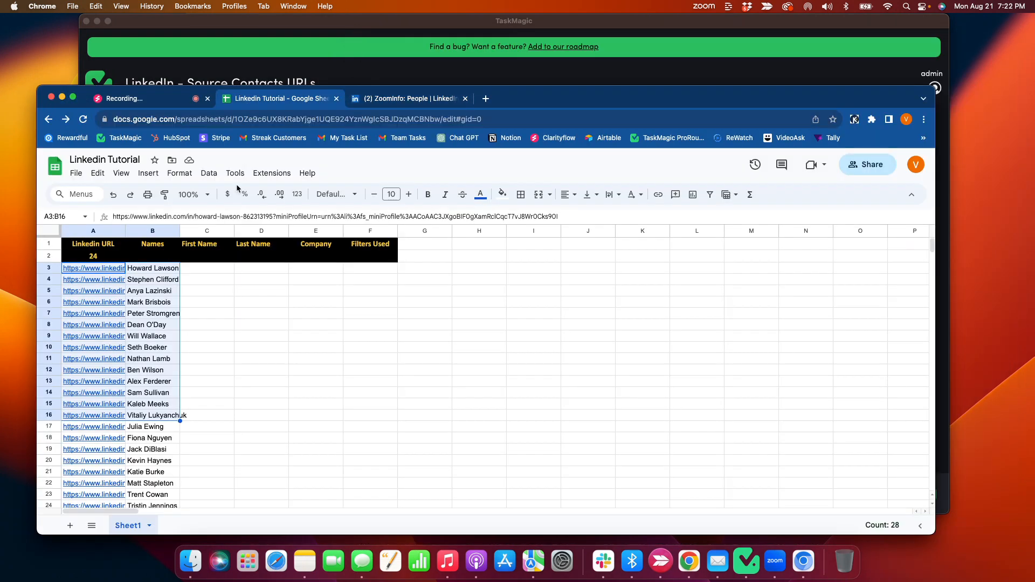
{"action": "left_click", "coordinate": [209, 313]}
{"action": "scroll", "coordinate": [114, 281], "scroll_direction": "down", "scroll_amount": 3}
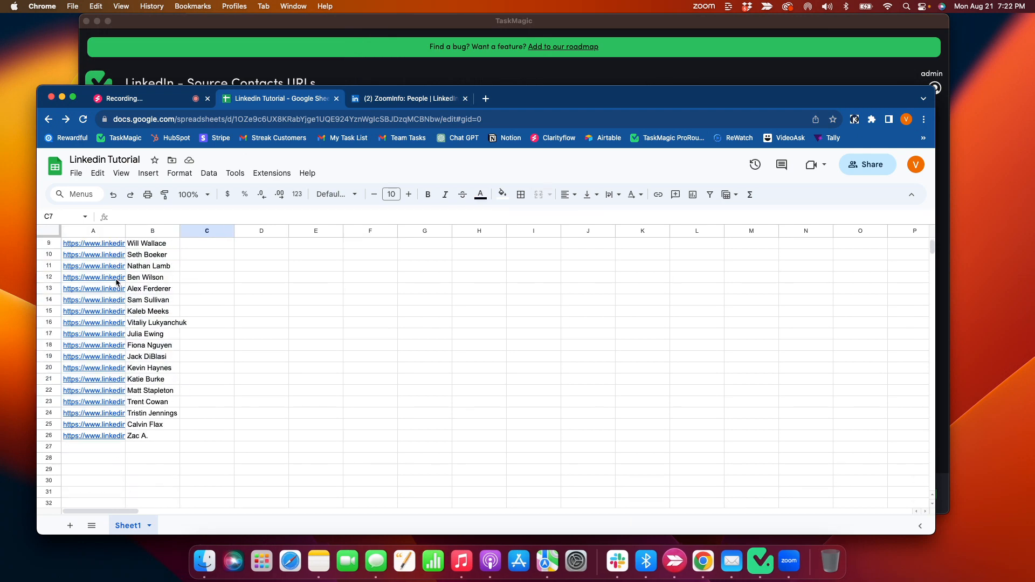
{"action": "scroll", "coordinate": [115, 282], "scroll_direction": "up", "scroll_amount": 3}
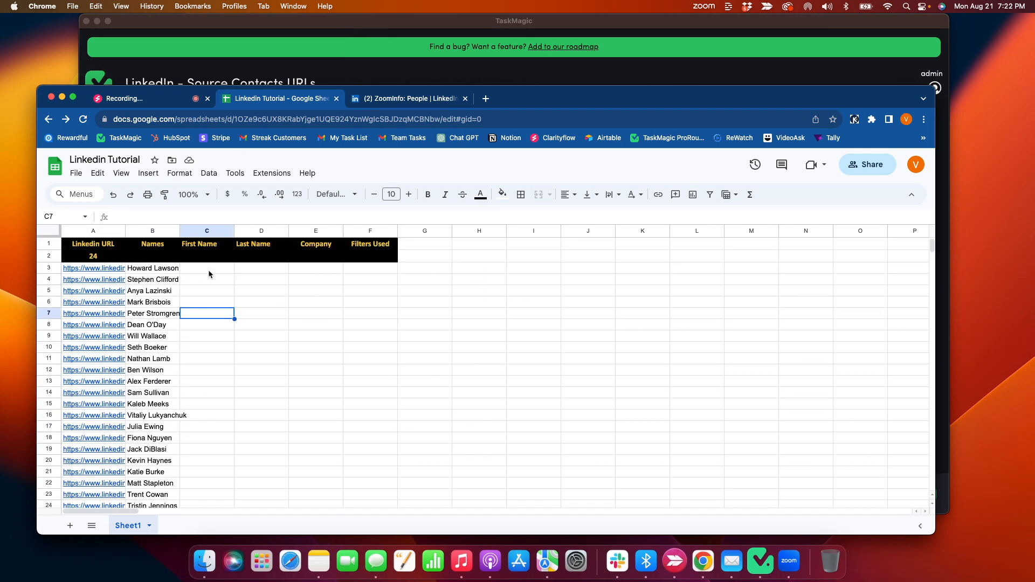
{"action": "left_click", "coordinate": [207, 269]}
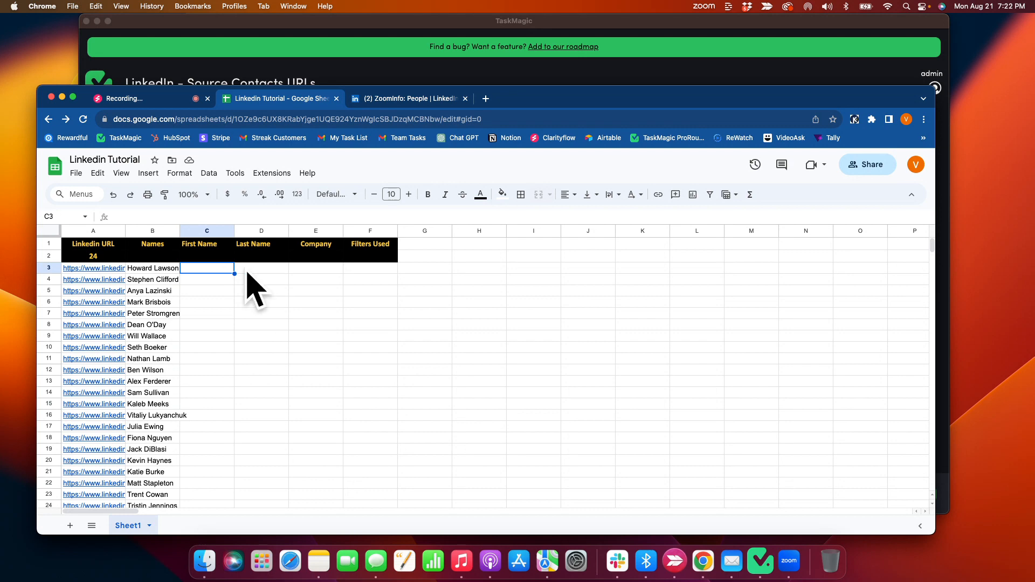
{"action": "left_click", "coordinate": [309, 270]}
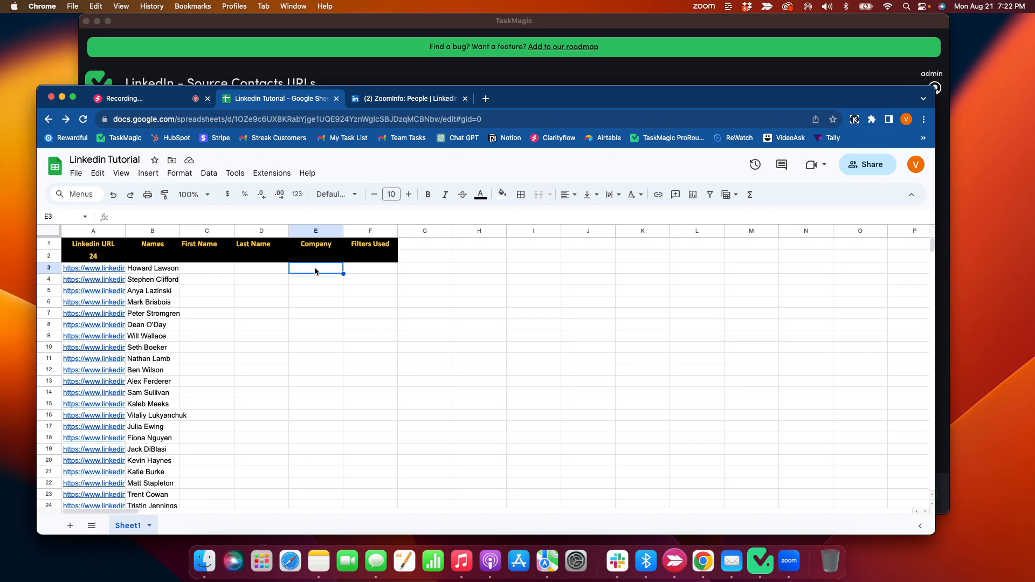
{"action": "left_click", "coordinate": [365, 273]}
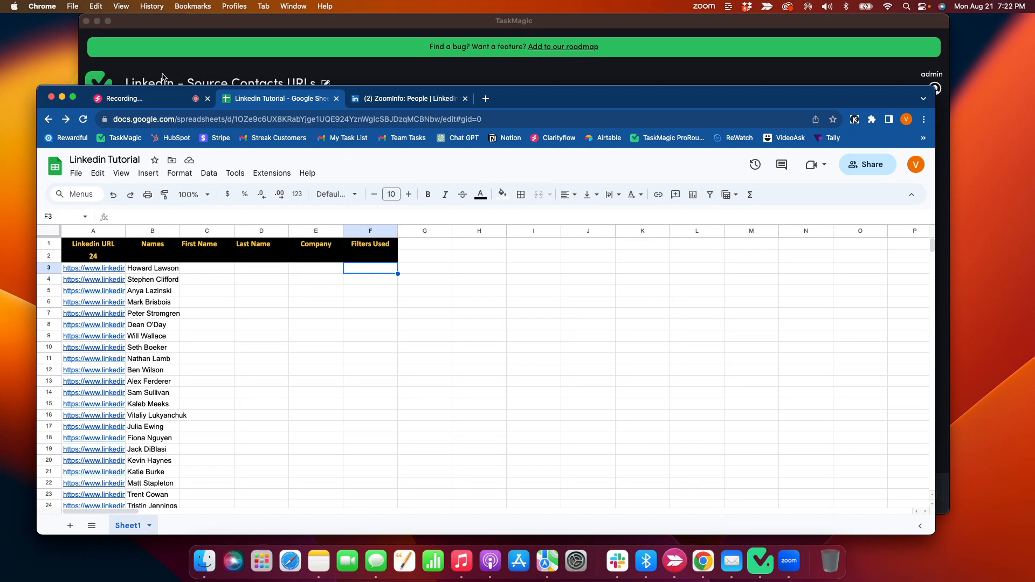
Paste the formula =SPLIT(B3," ") into cell C3 to split the full name into first and last name.
{"action": "left_click", "coordinate": [153, 102]}
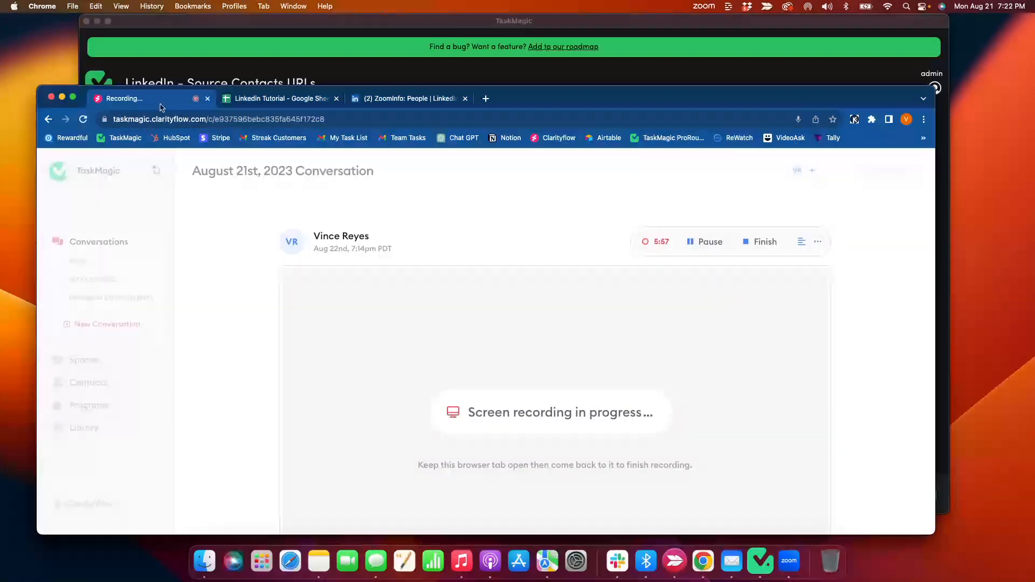
{"action": "left_click", "coordinate": [272, 98]}
{"action": "left_click", "coordinate": [224, 272]}
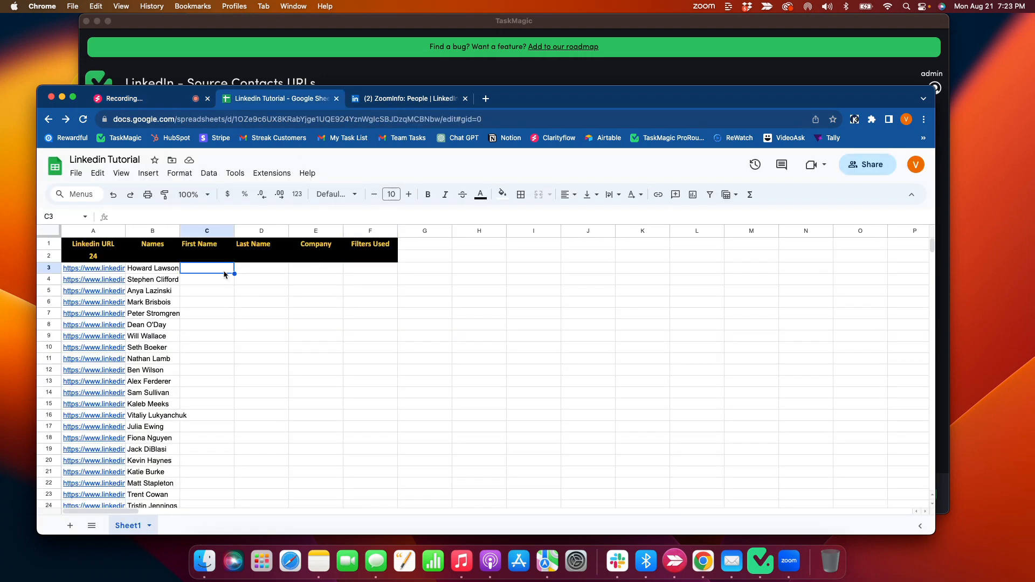
{"action": "type", "text": "=SPLIT(B3,\" \")"}
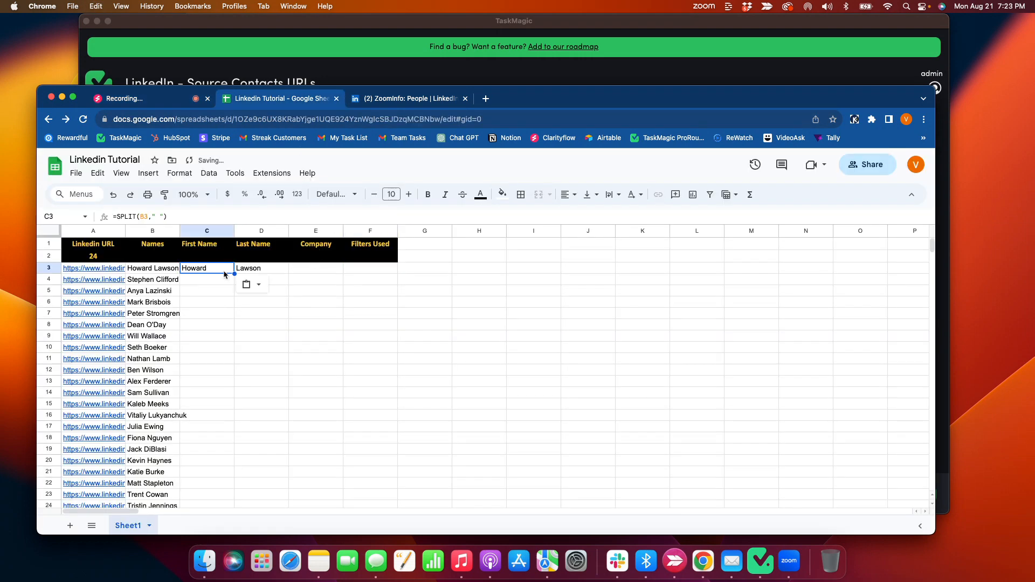
{"action": "left_click", "coordinate": [146, 218]}
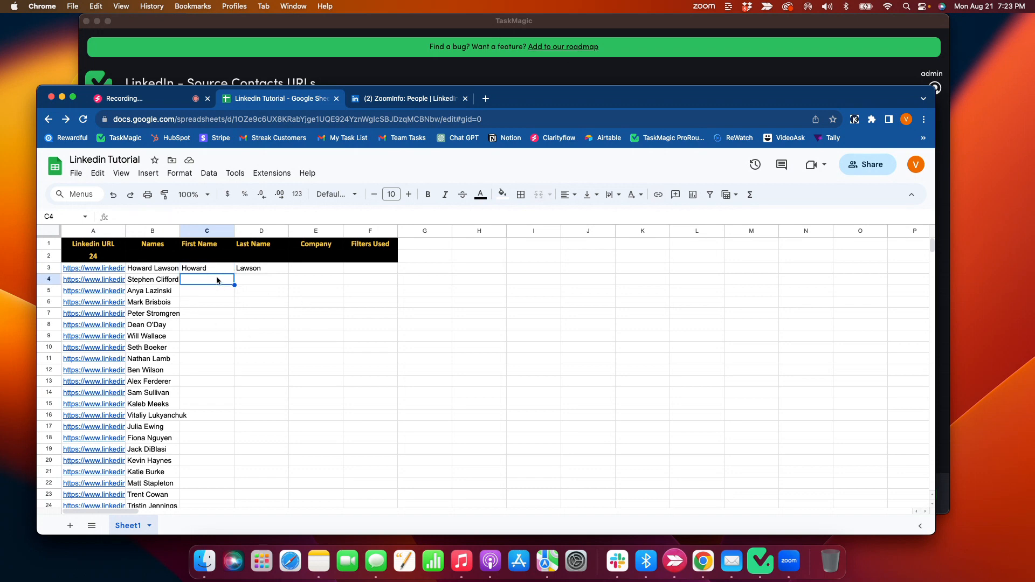
Copy the SPLIT formula from C3 into cells C4:C26 for the remaining contacts.
{"action": "left_click", "coordinate": [215, 270]}
{"action": "key", "text": "super+c"}
{"action": "left_click_drag", "start_coordinate": [210, 280], "coordinate": [203, 334]}
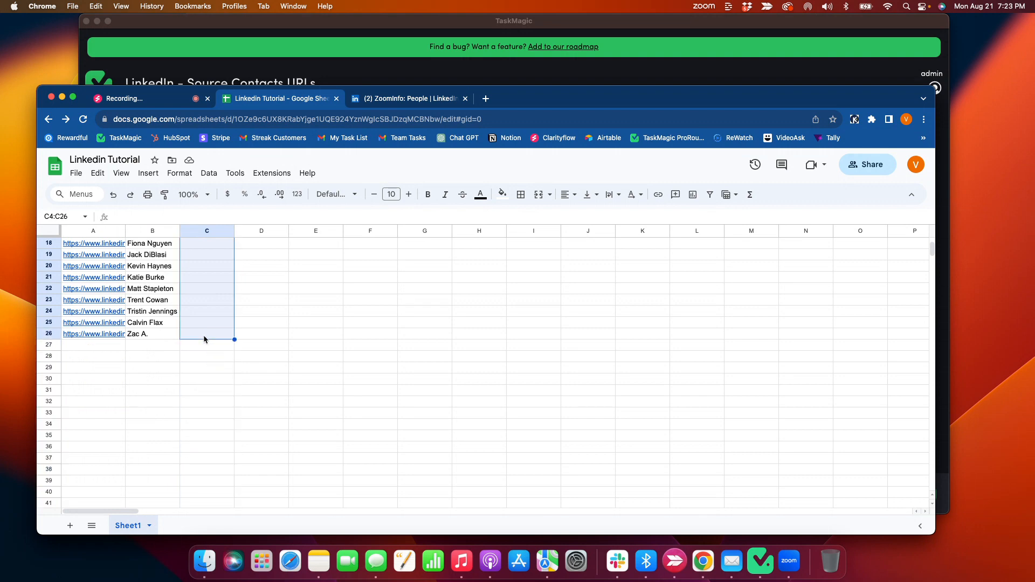
{"action": "key", "text": "super+v"}
{"action": "left_click", "coordinate": [229, 392]}
{"action": "scroll", "coordinate": [227, 390], "scroll_direction": "up", "scroll_amount": 6}
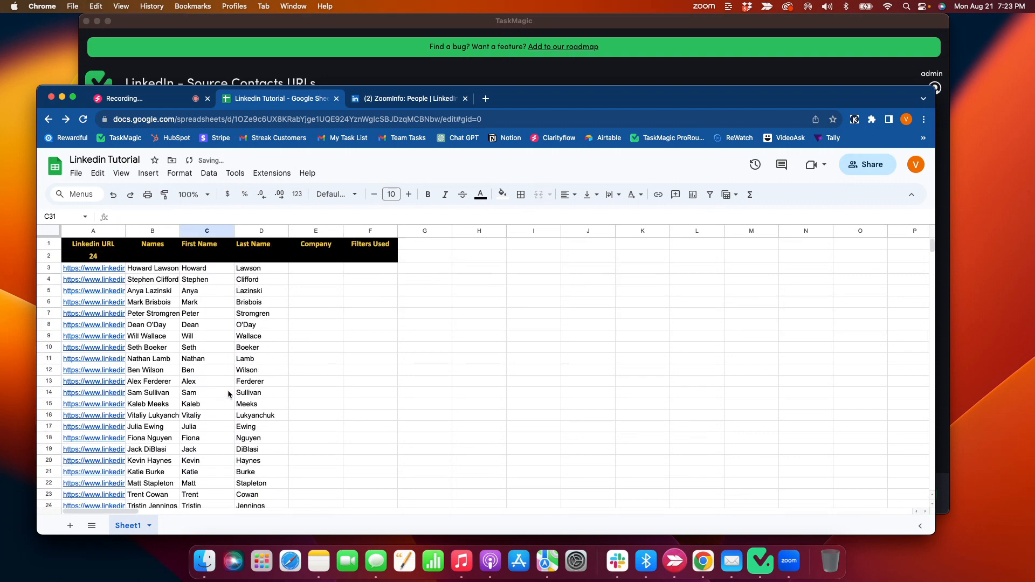
Enter Zoom Info as the first contact's Company in cell E3.
{"action": "left_click", "coordinate": [311, 269]}
{"action": "double_click", "coordinate": [311, 269]}
{"action": "type", "text": "Zoom Info"}
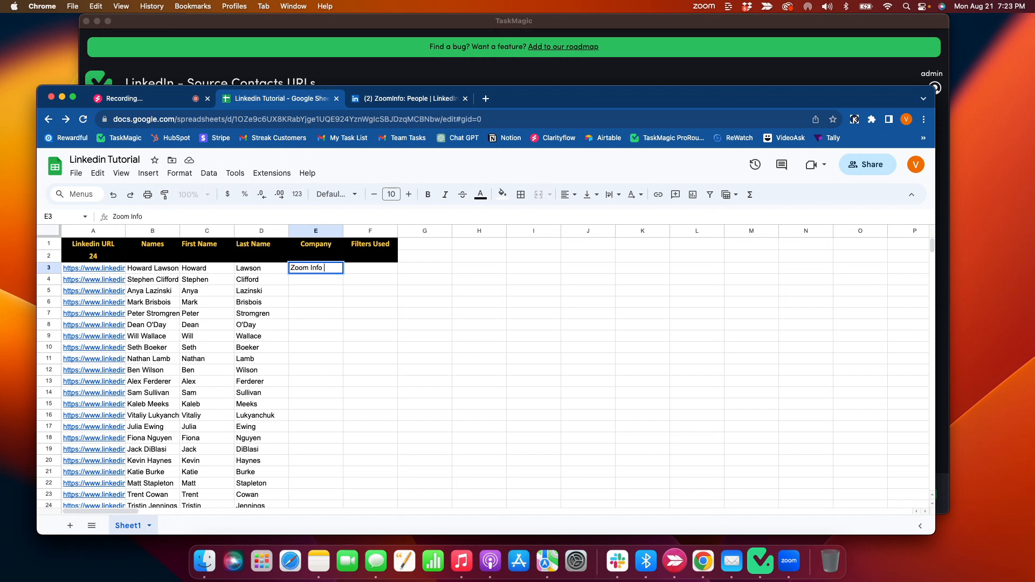
Enter Account Exectives under Filters Used in cell F3 and fit column F's width to its text.
{"action": "double_click", "coordinate": [377, 267]}
{"action": "type", "text": "Account Exectuives"}
{"action": "key", "text": "BackSpace"}
{"action": "key", "text": "BackSpace"}
{"action": "key", "text": "BackSpace"}
{"action": "key", "text": "BackSpace"}
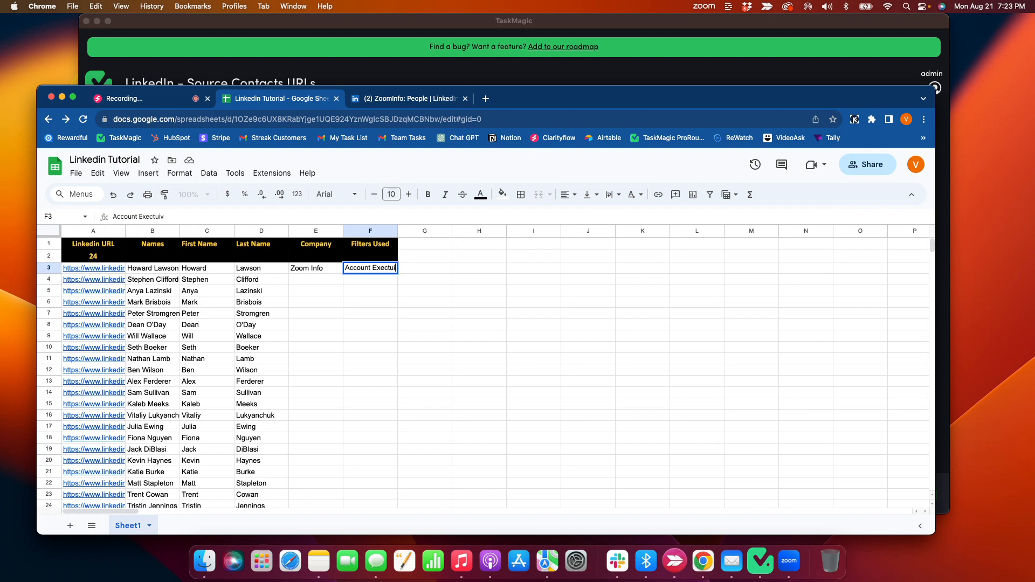
{"action": "type", "text": "ves"}
{"action": "left_click", "coordinate": [480, 302]}
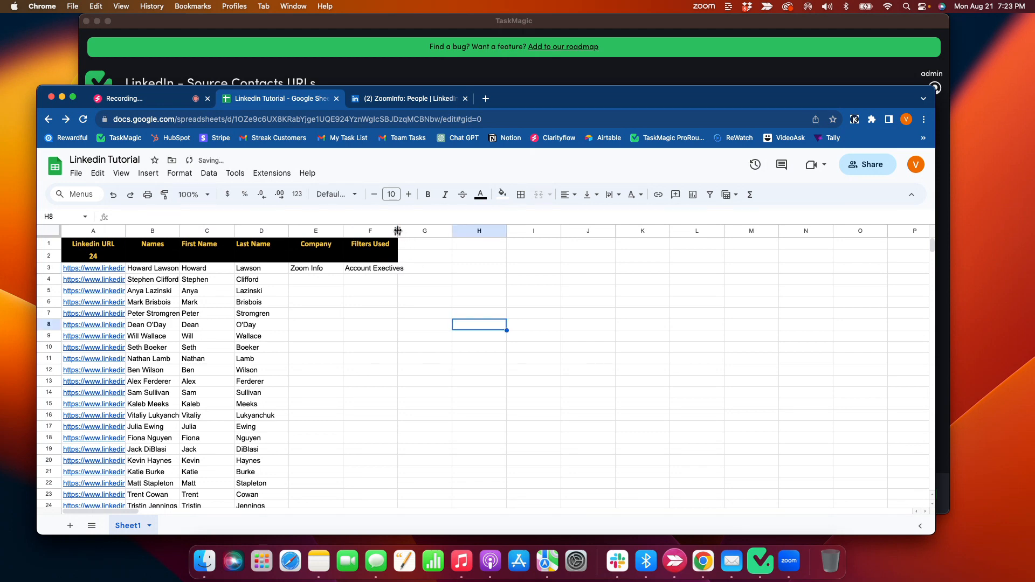
{"action": "double_click", "coordinate": [397, 231]}
Fill the Company value from E3 and the Filters Used value from F3 down to all contact rows.
{"action": "left_click", "coordinate": [330, 269]}
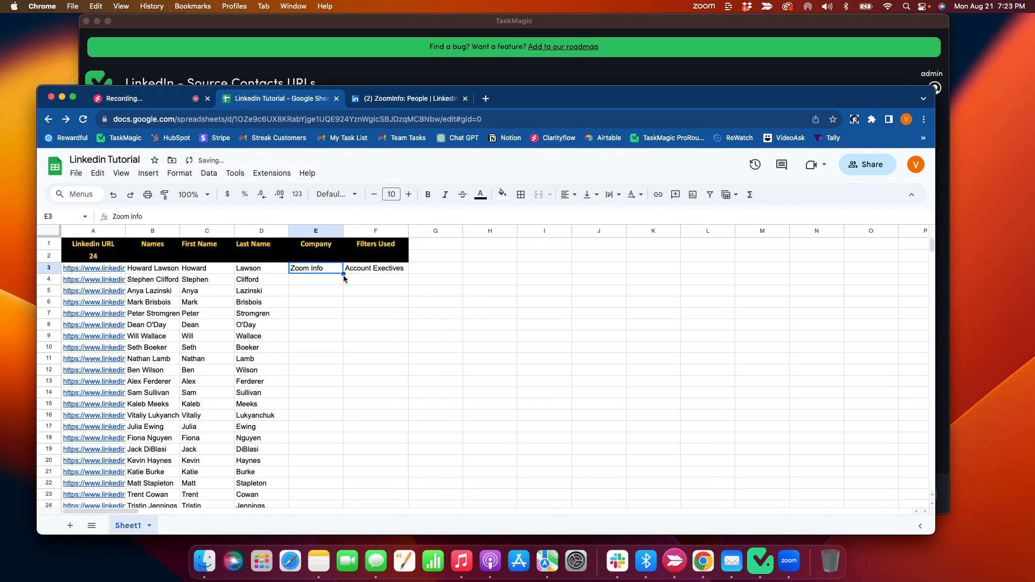
{"action": "double_click", "coordinate": [343, 274]}
{"action": "left_click", "coordinate": [371, 271]}
{"action": "left_click", "coordinate": [410, 276]}
{"action": "left_click", "coordinate": [381, 271]}
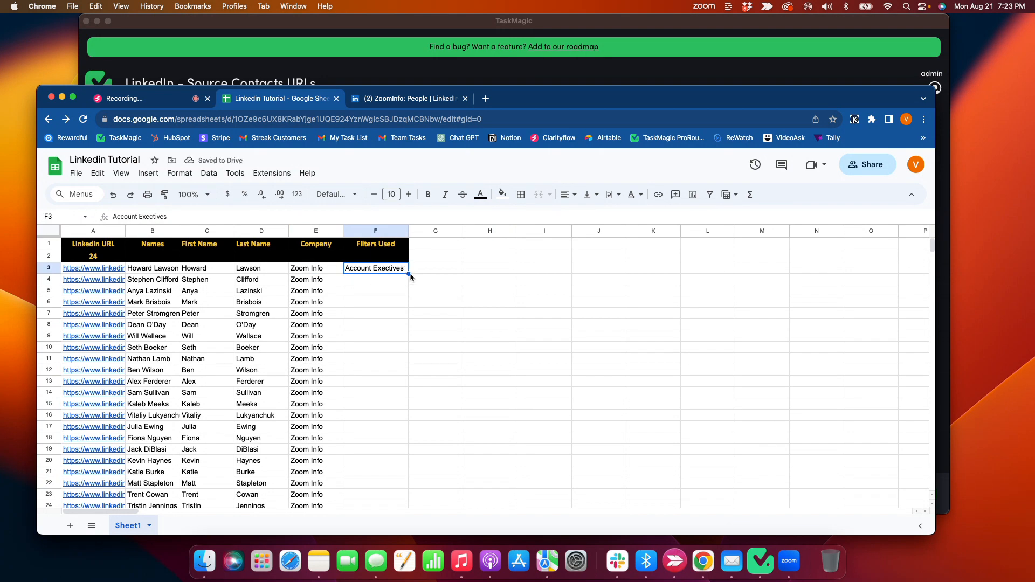
{"action": "double_click", "coordinate": [409, 273]}
{"action": "left_click", "coordinate": [446, 303]}
Examine the completed contact rows from the Linkedin URL column through the Filters Used column.
{"action": "scroll", "coordinate": [426, 313], "scroll_direction": "down", "scroll_amount": 3}
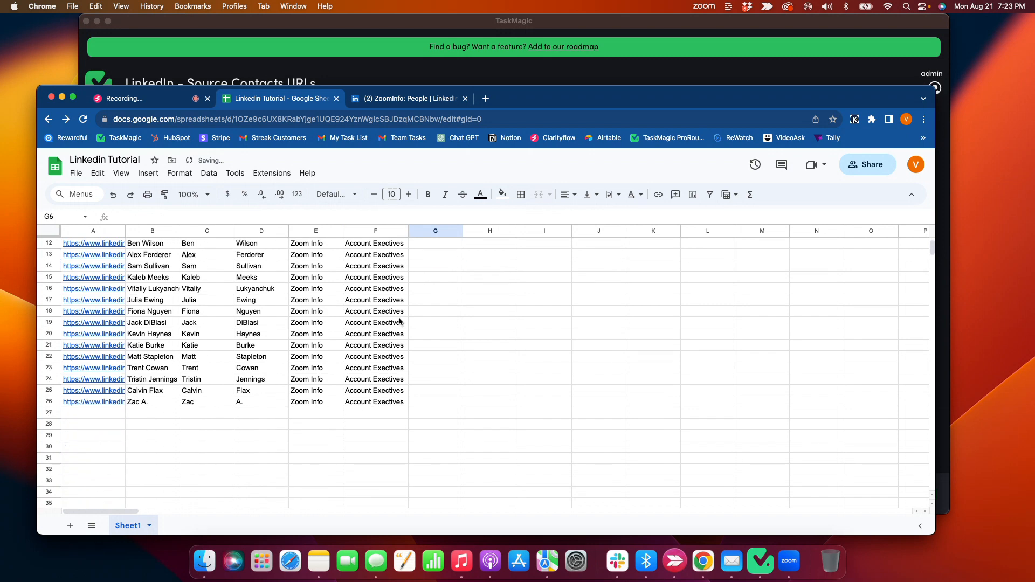
{"action": "scroll", "coordinate": [400, 322], "scroll_direction": "up", "scroll_amount": 3}
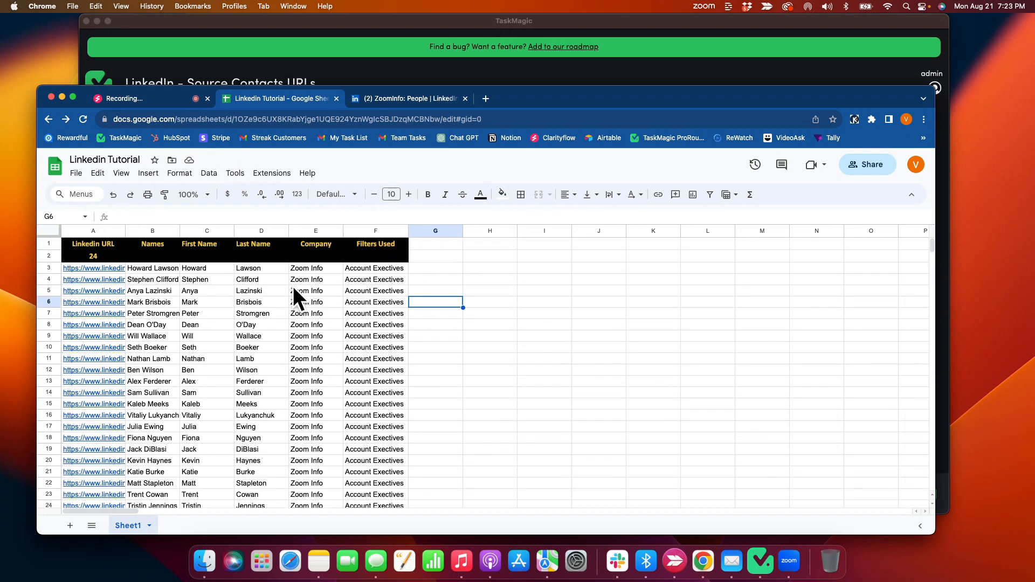
{"action": "scroll", "coordinate": [285, 308], "scroll_direction": "down", "scroll_amount": 1}
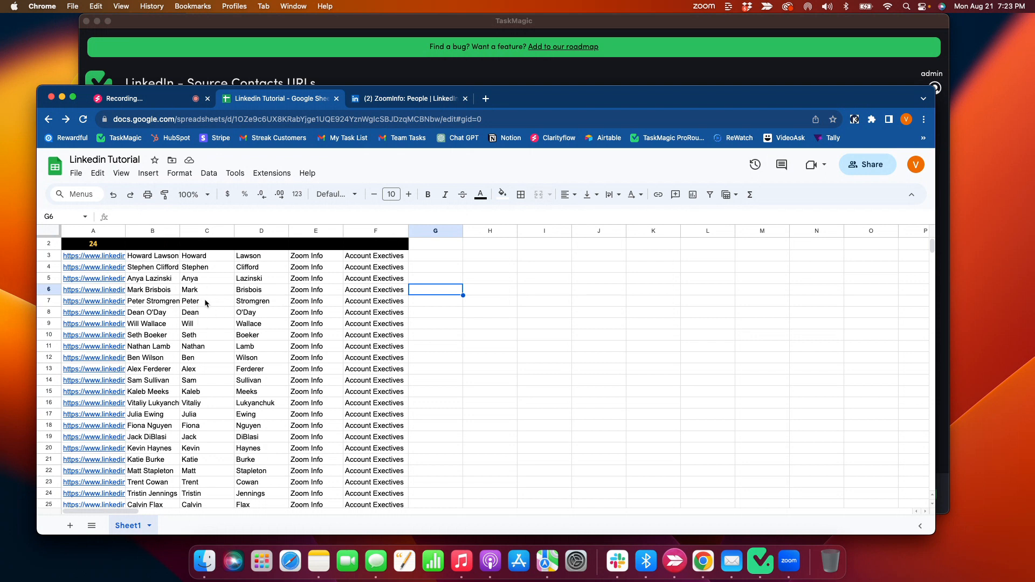
{"action": "scroll", "coordinate": [205, 303], "scroll_direction": "up", "scroll_amount": 1}
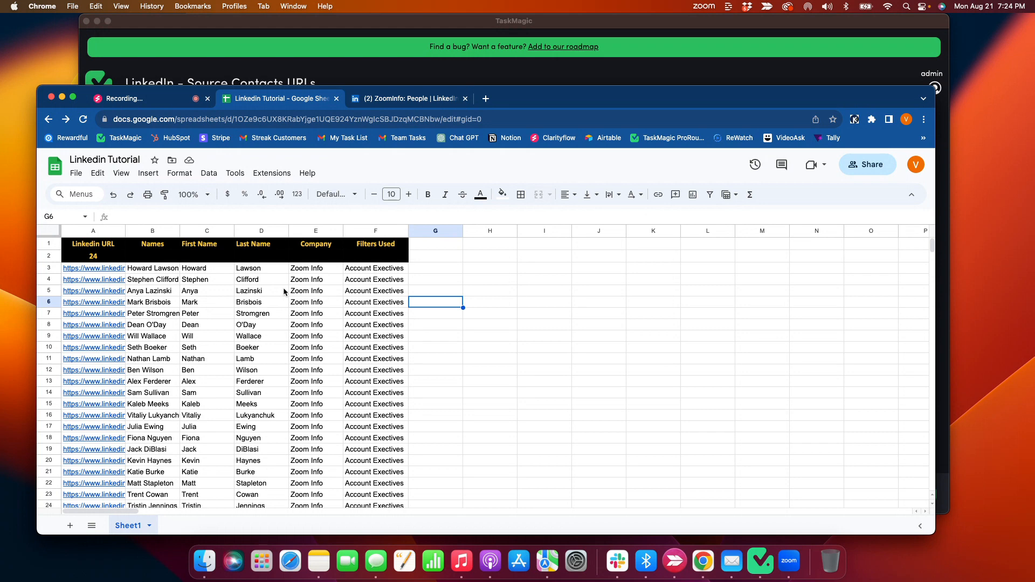
{"action": "left_click", "coordinate": [482, 303]}
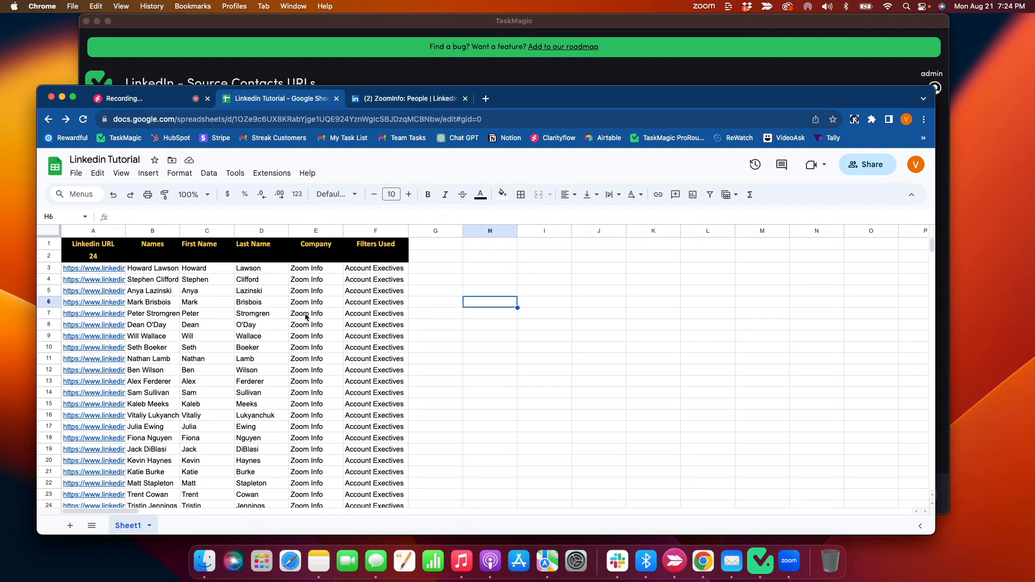
{"action": "scroll", "coordinate": [304, 315], "scroll_direction": "down", "scroll_amount": 5}
{"action": "scroll", "coordinate": [332, 313], "scroll_direction": "up", "scroll_amount": 5}
Switch back to TaskMagic and dismiss the completed LinkedIn - Source Contacts URLs run from Traffic Control.
{"action": "left_click", "coordinate": [385, 100]}
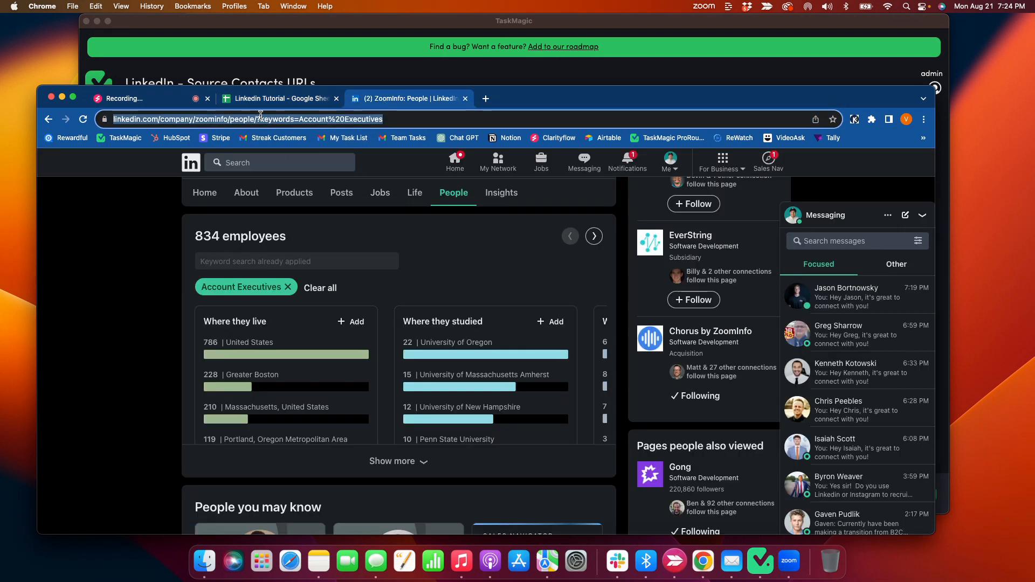
{"action": "left_click", "coordinate": [271, 69]}
{"action": "scroll", "coordinate": [358, 282], "scroll_direction": "down", "scroll_amount": 4}
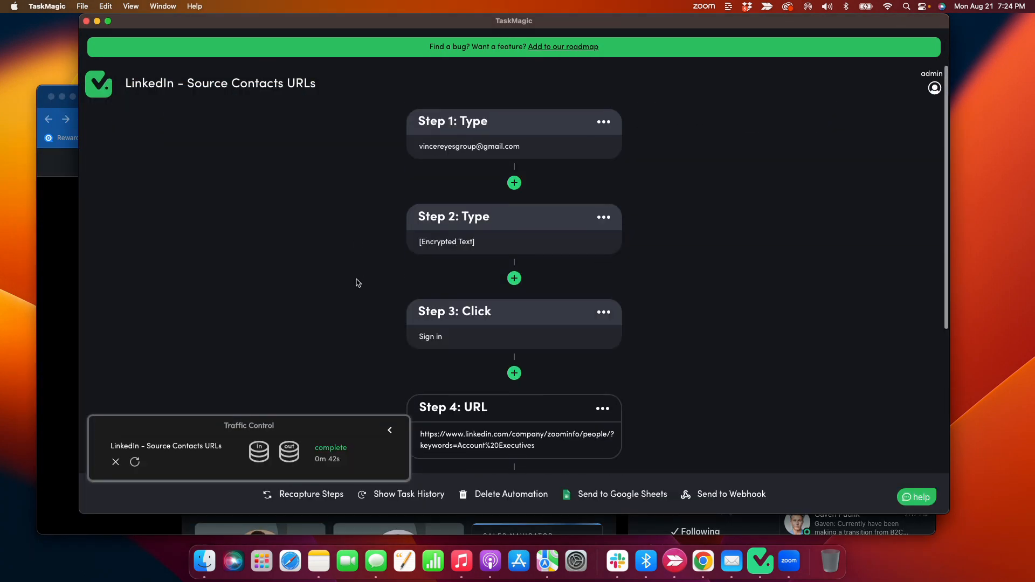
{"action": "scroll", "coordinate": [358, 281], "scroll_direction": "up", "scroll_amount": 5}
{"action": "left_click", "coordinate": [115, 463]}
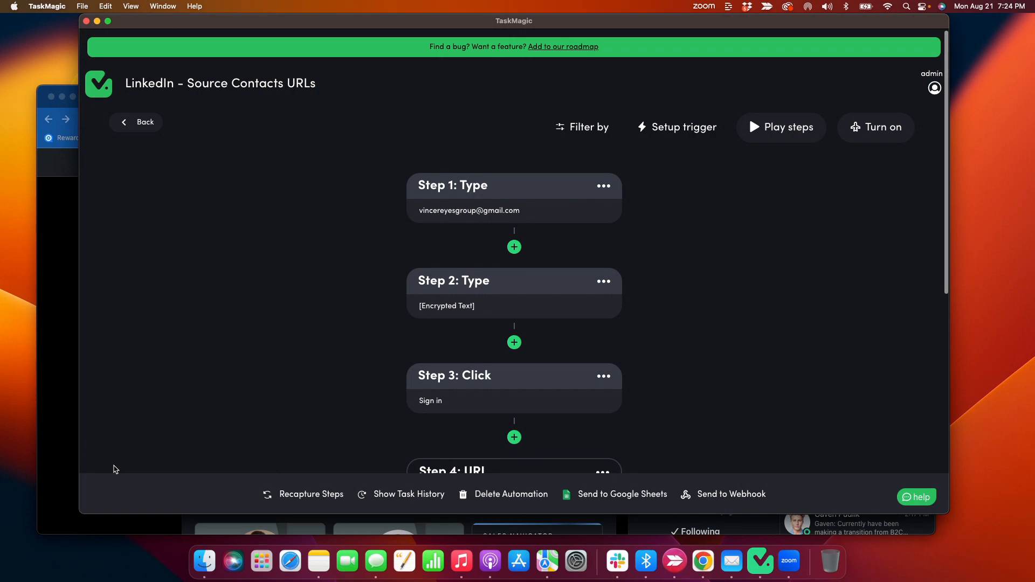
{"action": "scroll", "coordinate": [115, 470], "scroll_direction": "down", "scroll_amount": 5}
{"action": "scroll", "coordinate": [169, 341], "scroll_direction": "up", "scroll_amount": 5}
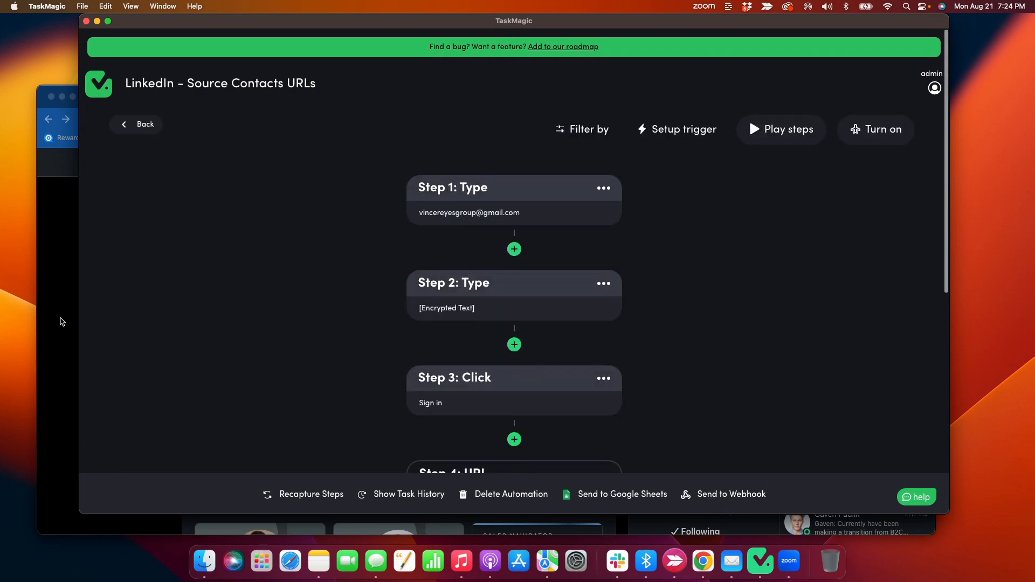
Switch to Chrome and search LinkedIn for gong.io, limiting the results to companies.
{"action": "left_click", "coordinate": [63, 318]}
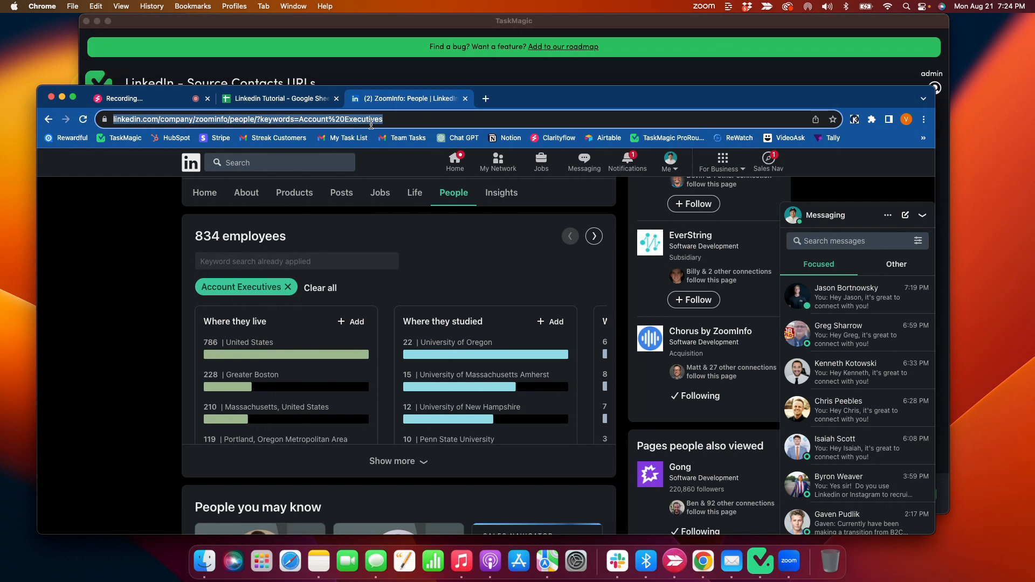
{"action": "type", "text": "gon"}
{"action": "key", "text": "BackSpace"}
{"action": "key", "text": "BackSpace"}
{"action": "key", "text": "BackSpace"}
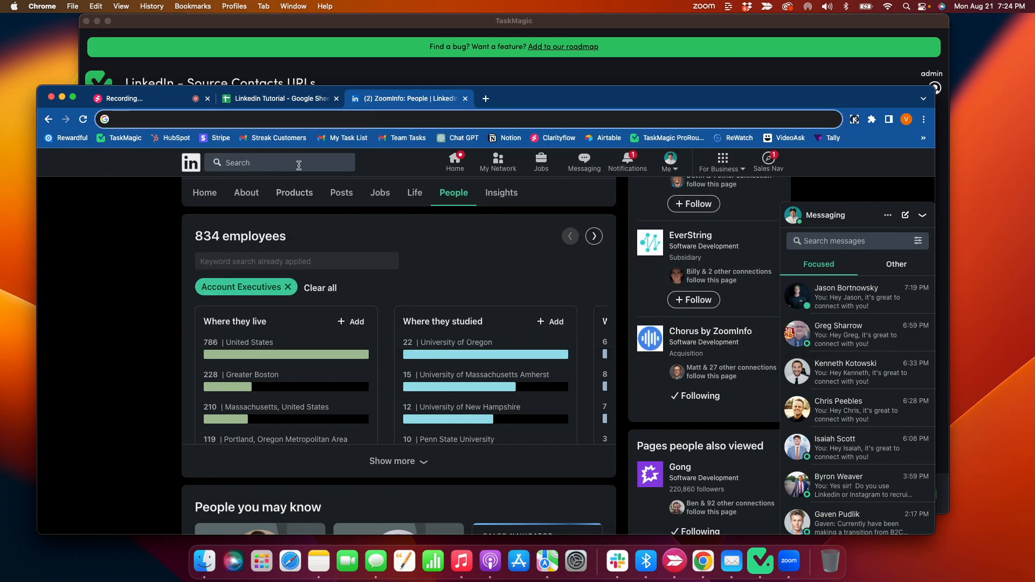
{"action": "left_click", "coordinate": [294, 164]}
{"action": "type", "text": "gon"}
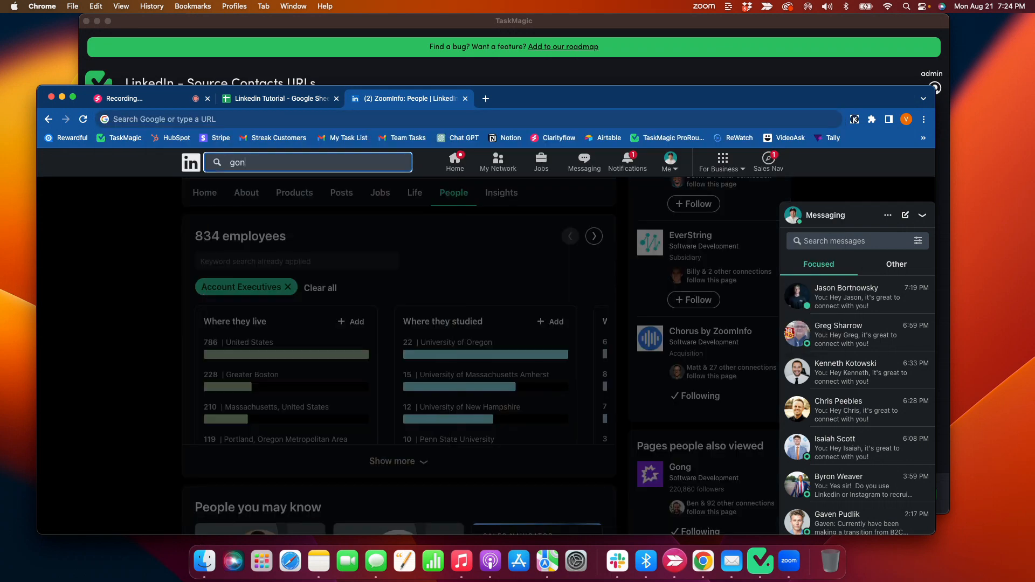
{"action": "type", "text": "g.io"}
{"action": "key", "text": "Return"}
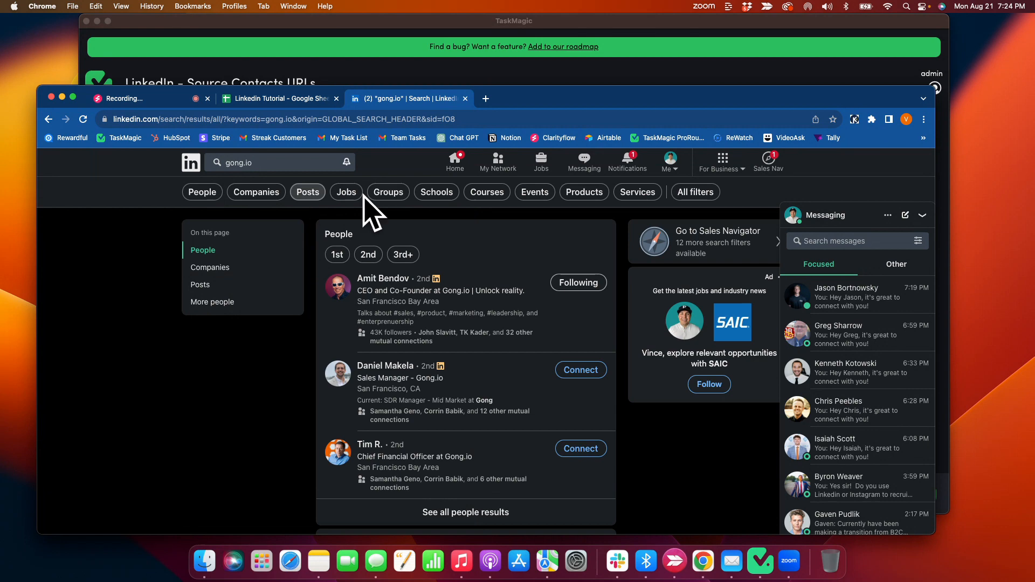
{"action": "left_click", "coordinate": [256, 192]}
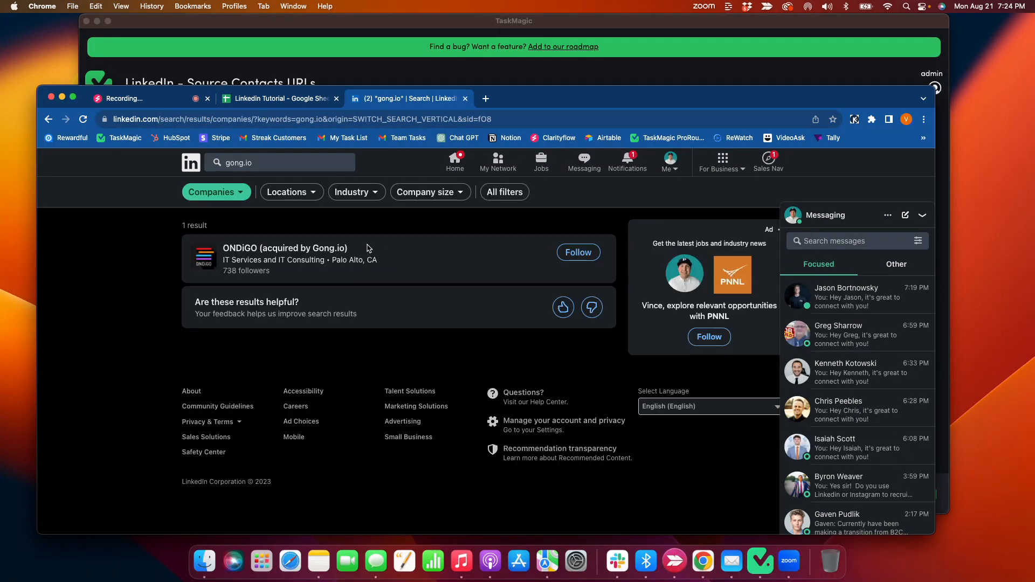
Shorten the LinkedIn search term by removing the io ending and open Gong's company page.
{"action": "left_click", "coordinate": [278, 163]}
{"action": "key", "text": "BackSpace"}
{"action": "key", "text": "BackSpace"}
{"action": "key", "text": "BackSpace"}
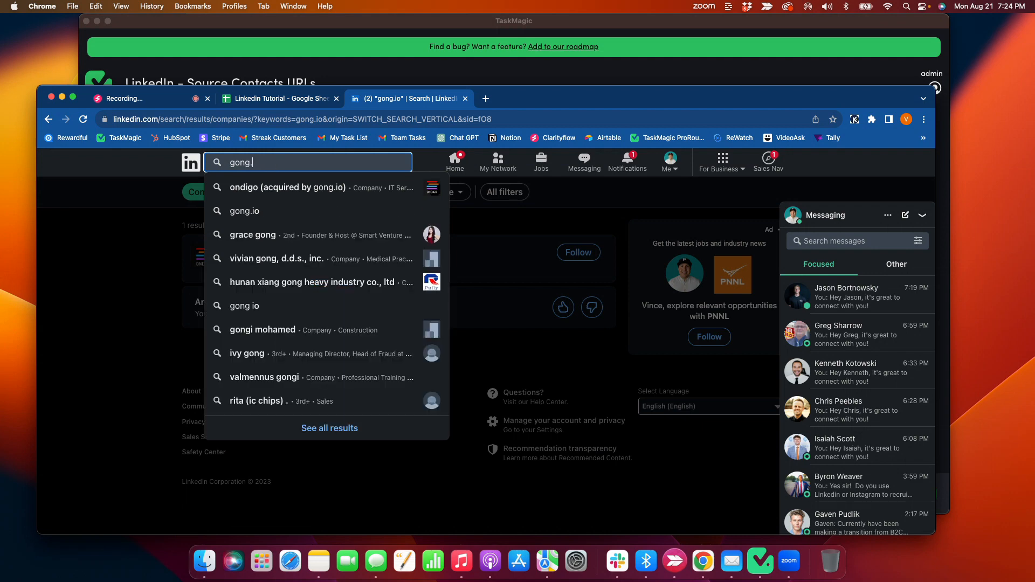
{"action": "key", "text": "Return"}
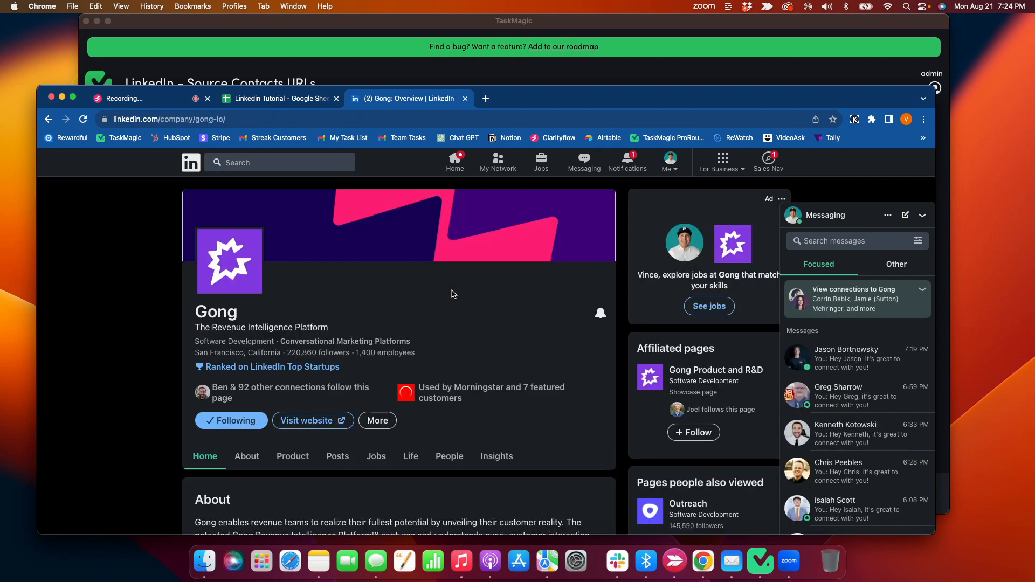
Filter the employees on Gong's People page by the keyword Account Executives.
{"action": "scroll", "coordinate": [347, 311], "scroll_direction": "down", "scroll_amount": 2}
{"action": "left_click", "coordinate": [451, 341]}
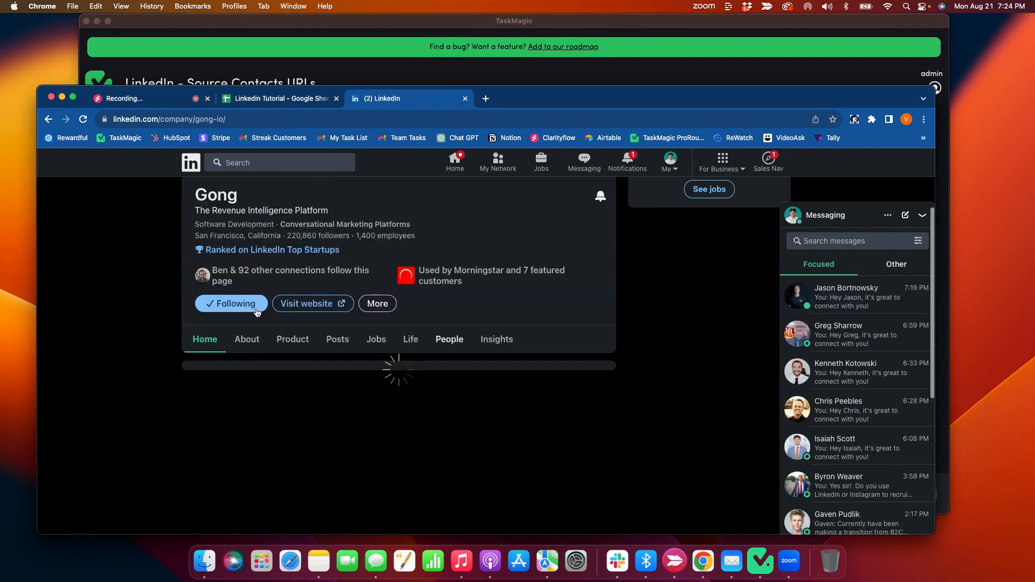
{"action": "scroll", "coordinate": [258, 312], "scroll_direction": "down", "scroll_amount": 1}
{"action": "scroll", "coordinate": [257, 313], "scroll_direction": "down", "scroll_amount": 2}
{"action": "left_click", "coordinate": [279, 306]}
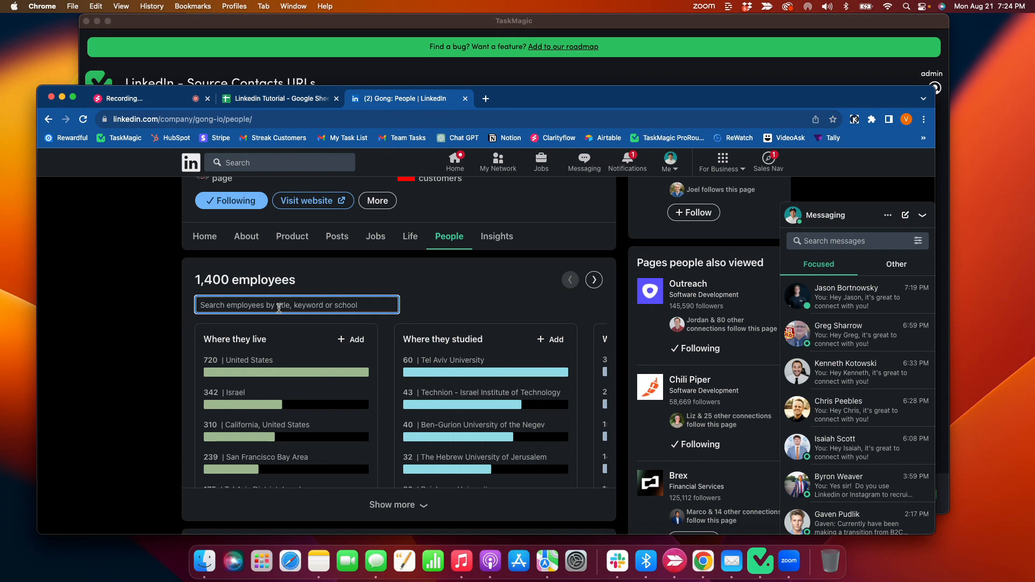
{"action": "type", "text": "Account Exec"}
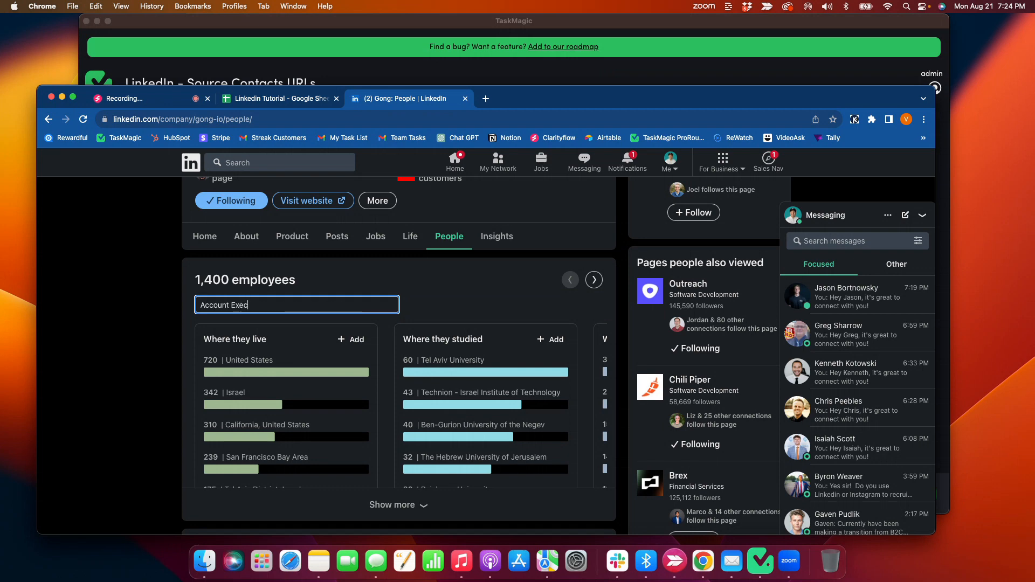
{"action": "type", "text": "utives"}
{"action": "key", "text": "Return"}
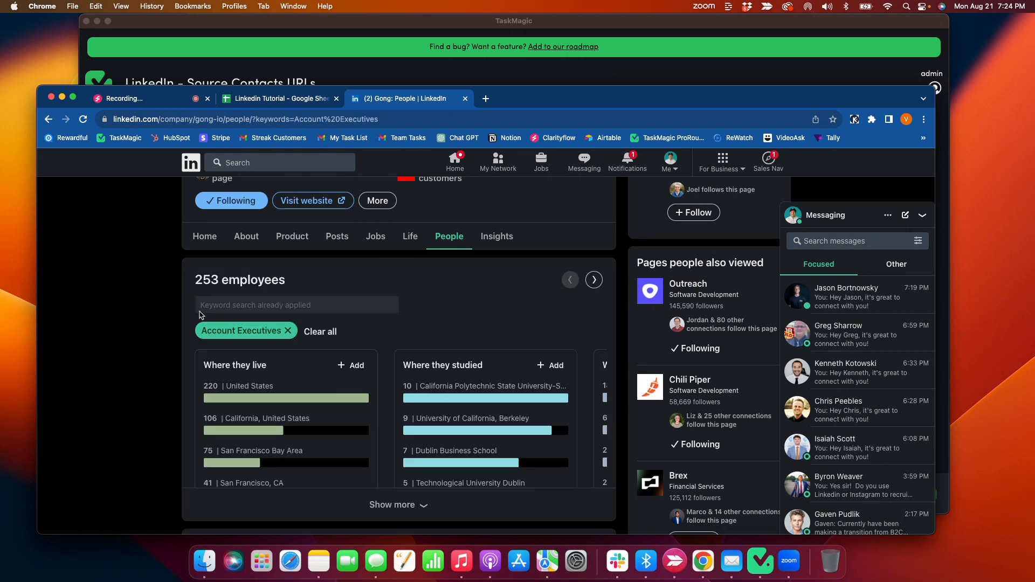
Check the number of matching Gong employees and copy the URL of the filtered People page.
{"action": "scroll", "coordinate": [268, 279], "scroll_direction": "down", "scroll_amount": 1}
{"action": "left_click_drag", "start_coordinate": [290, 267], "coordinate": [170, 270]}
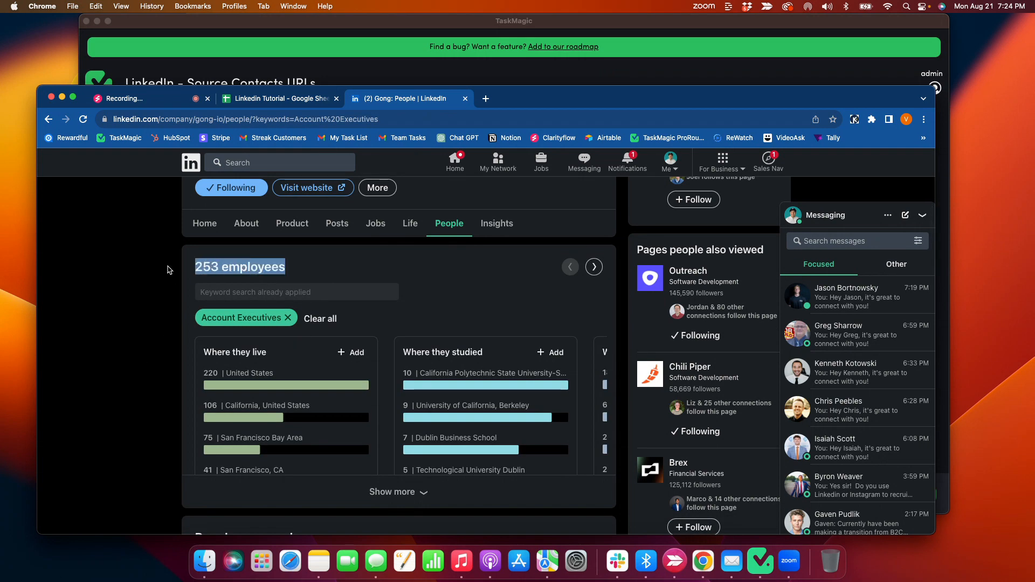
{"action": "left_click", "coordinate": [230, 119]}
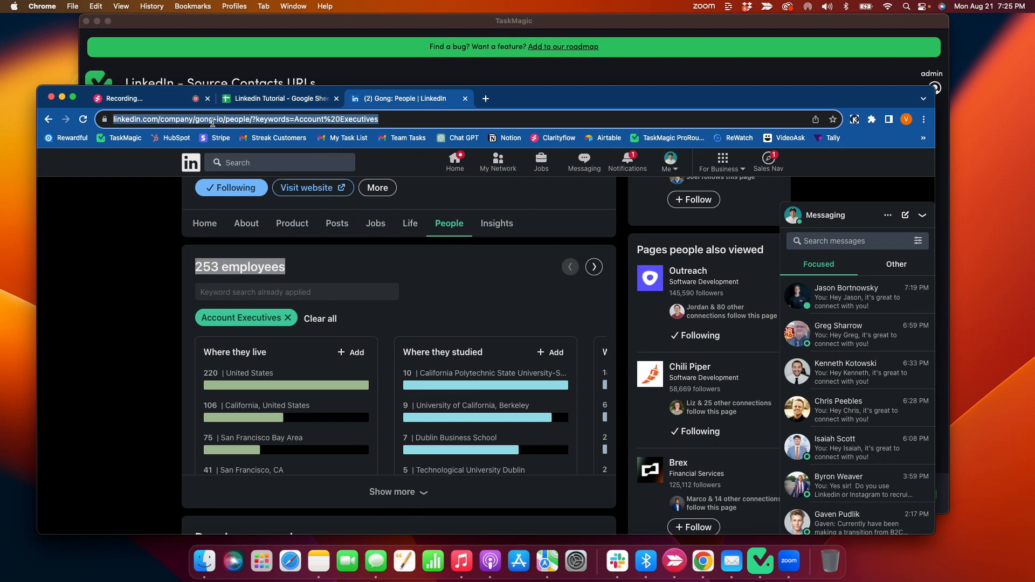
{"action": "key", "text": "super+c"}
{"action": "left_click", "coordinate": [255, 64]}
{"action": "scroll", "coordinate": [356, 224], "scroll_direction": "down", "scroll_amount": 5}
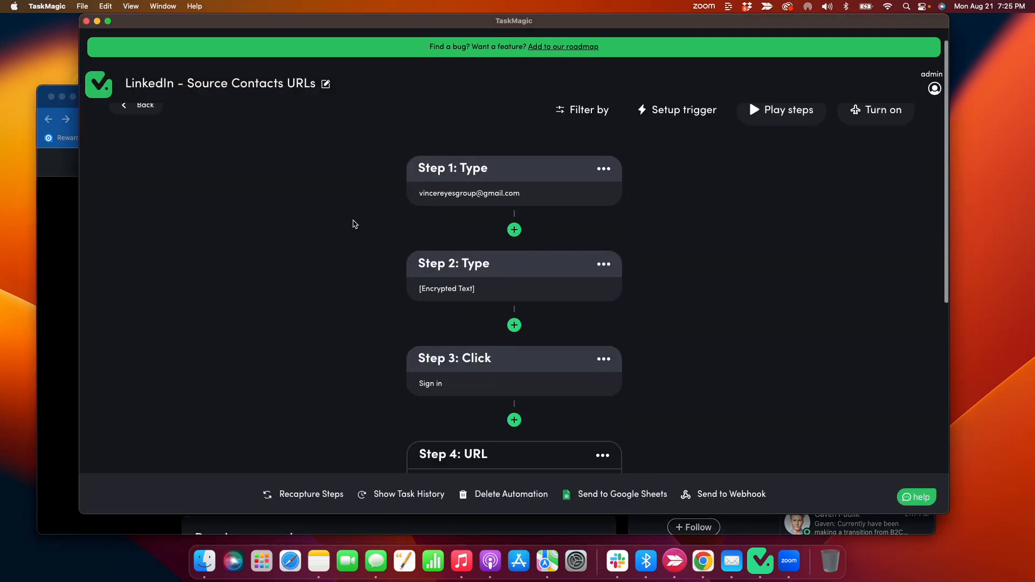
{"action": "scroll", "coordinate": [456, 232], "scroll_direction": "up", "scroll_amount": 4}
{"action": "scroll", "coordinate": [455, 222], "scroll_direction": "down", "scroll_amount": 4}
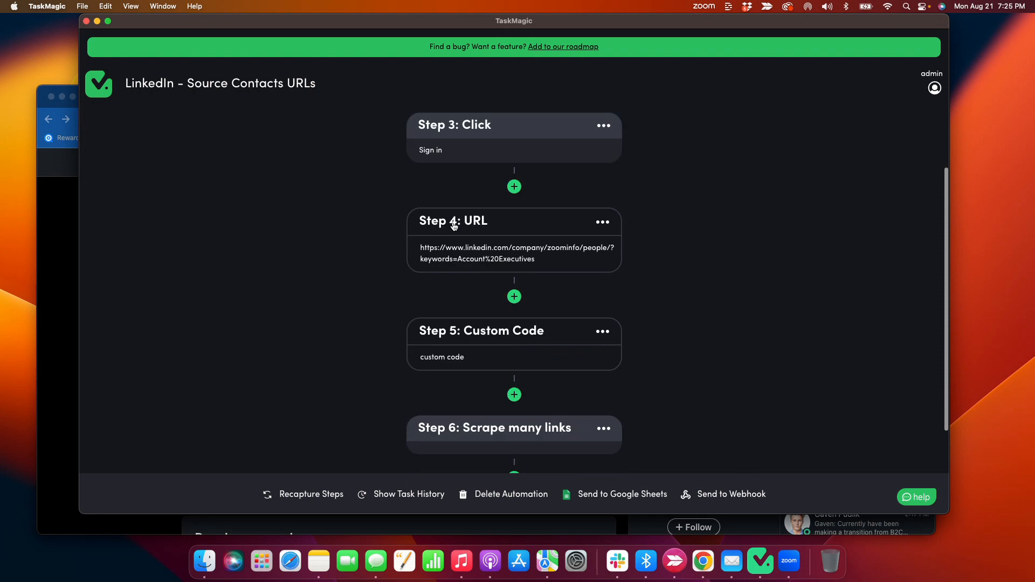
{"action": "left_click", "coordinate": [437, 212]}
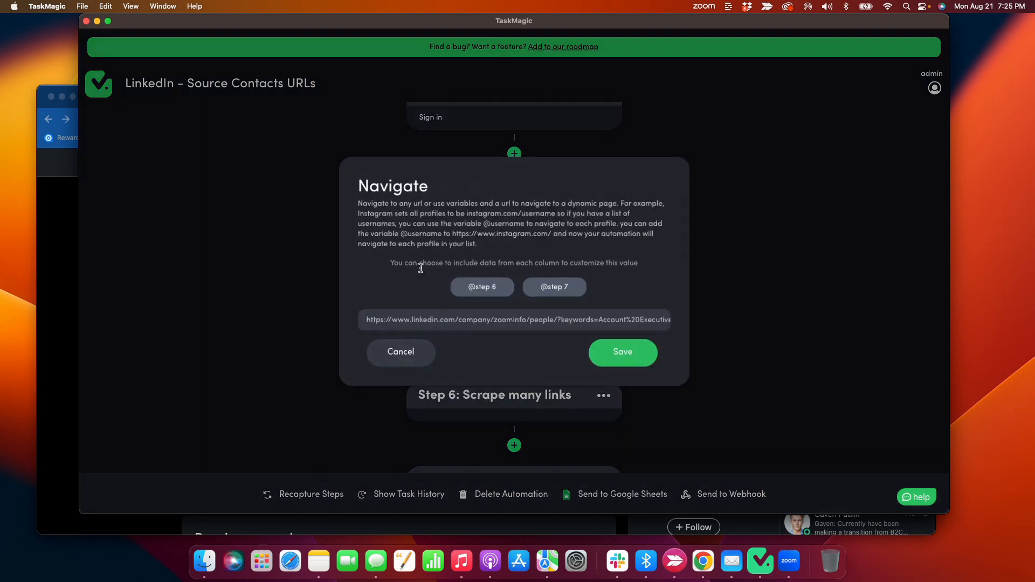
{"action": "triple_click", "coordinate": [440, 318]}
{"action": "key", "text": "BackSpace"}
{"action": "key", "text": "super+v"}
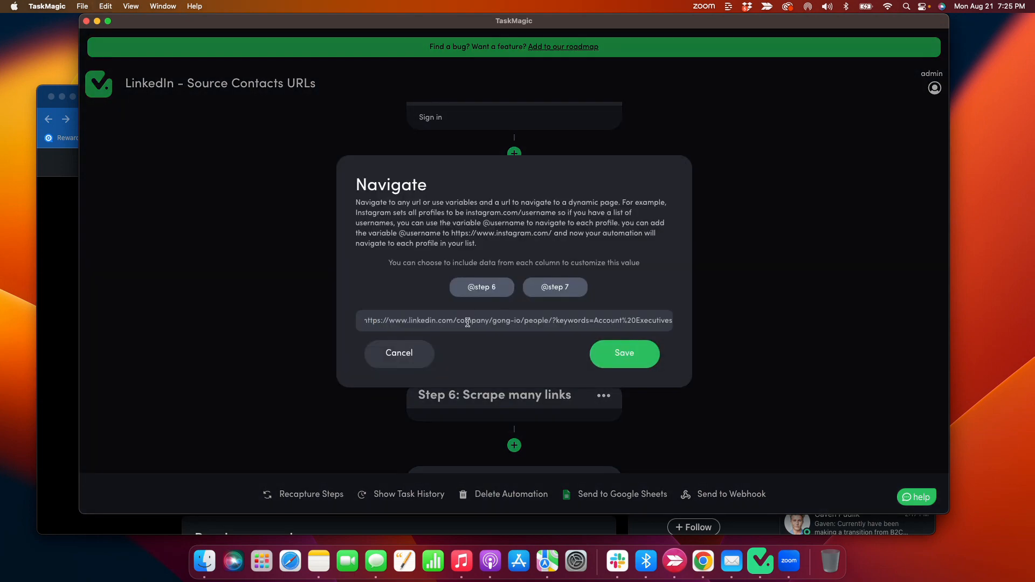
{"action": "left_click", "coordinate": [617, 358]}
Set the infiniteScroll count in Step 5's custom JavaScript to 50, shorten it to one digit, and save the code.
{"action": "scroll", "coordinate": [370, 291], "scroll_direction": "down", "scroll_amount": 2}
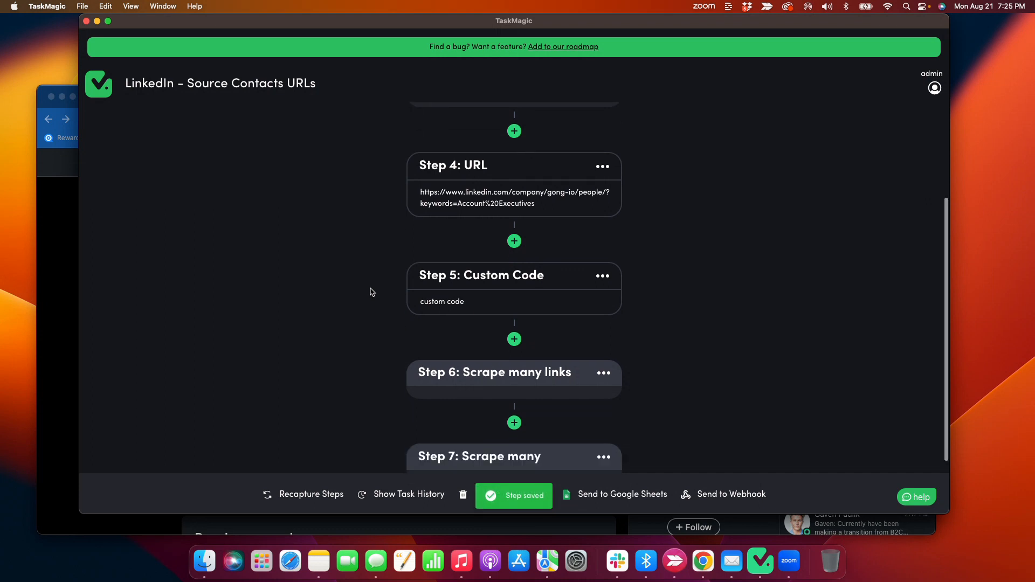
{"action": "left_click", "coordinate": [465, 291]}
{"action": "scroll", "coordinate": [394, 283], "scroll_direction": "down", "scroll_amount": 3}
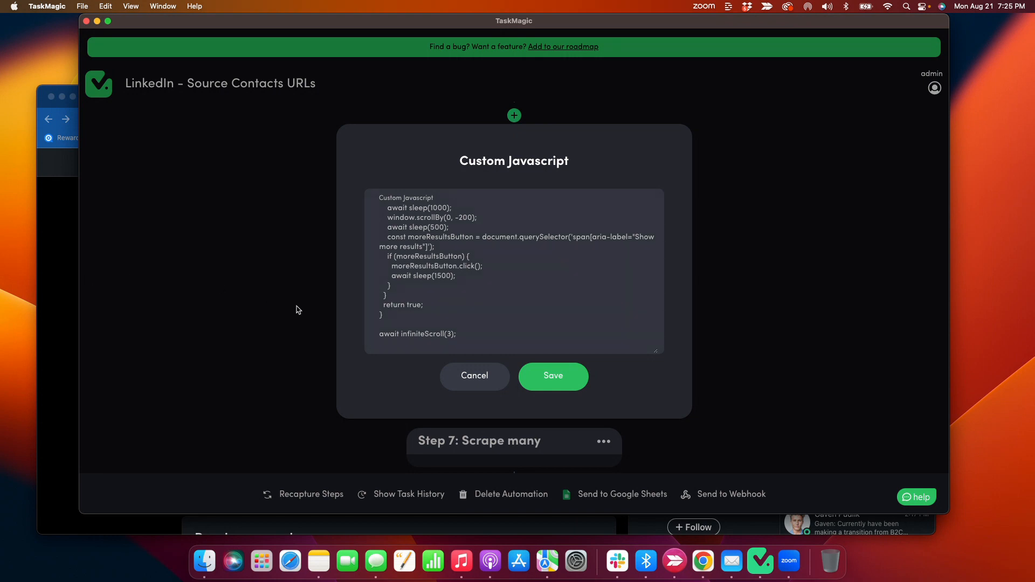
{"action": "left_click", "coordinate": [449, 335]}
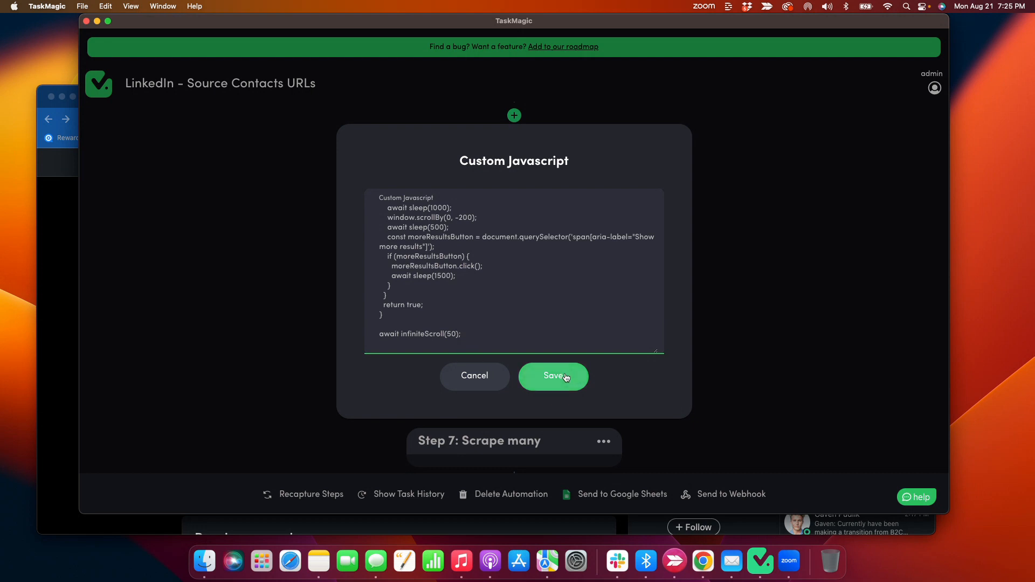
{"action": "left_click", "coordinate": [454, 334]}
{"action": "key", "text": "BackSpace"}
{"action": "left_click", "coordinate": [551, 379]}
Run the LinkedIn - Source Contacts URLs automation on the desktop and move its browser window away from Traffic Control.
{"action": "scroll", "coordinate": [302, 300], "scroll_direction": "down", "scroll_amount": 1}
{"action": "scroll", "coordinate": [304, 302], "scroll_direction": "up", "scroll_amount": 4}
{"action": "scroll", "coordinate": [304, 303], "scroll_direction": "up", "scroll_amount": 4}
{"action": "scroll", "coordinate": [604, 269], "scroll_direction": "down", "scroll_amount": 8}
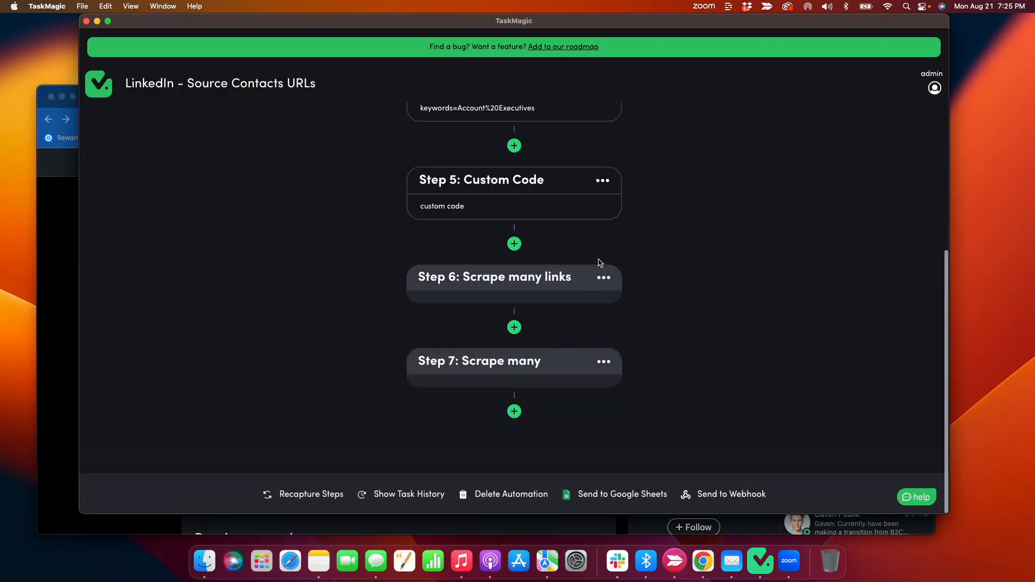
{"action": "scroll", "coordinate": [544, 224], "scroll_direction": "up", "scroll_amount": 8}
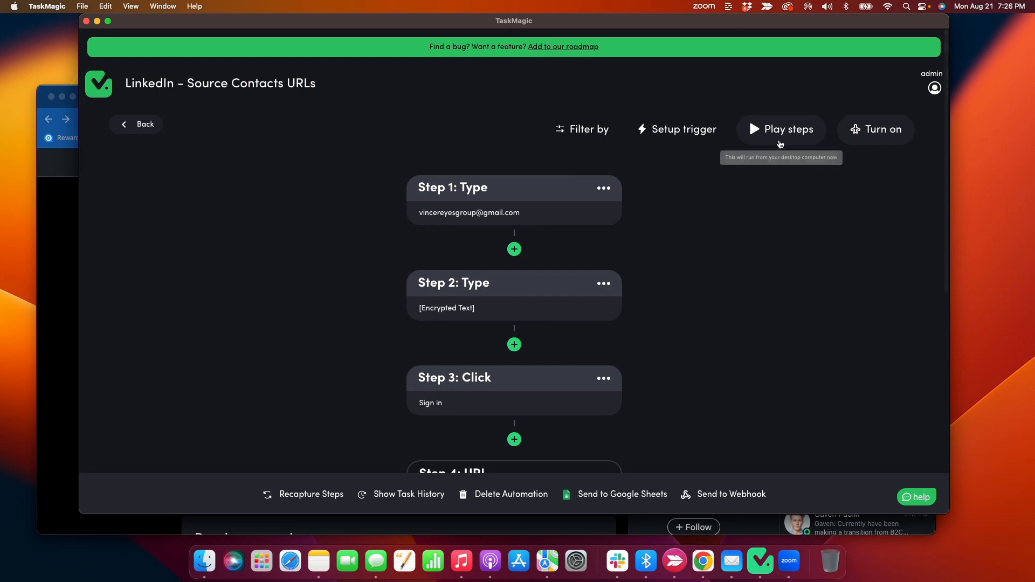
{"action": "left_click", "coordinate": [780, 141]}
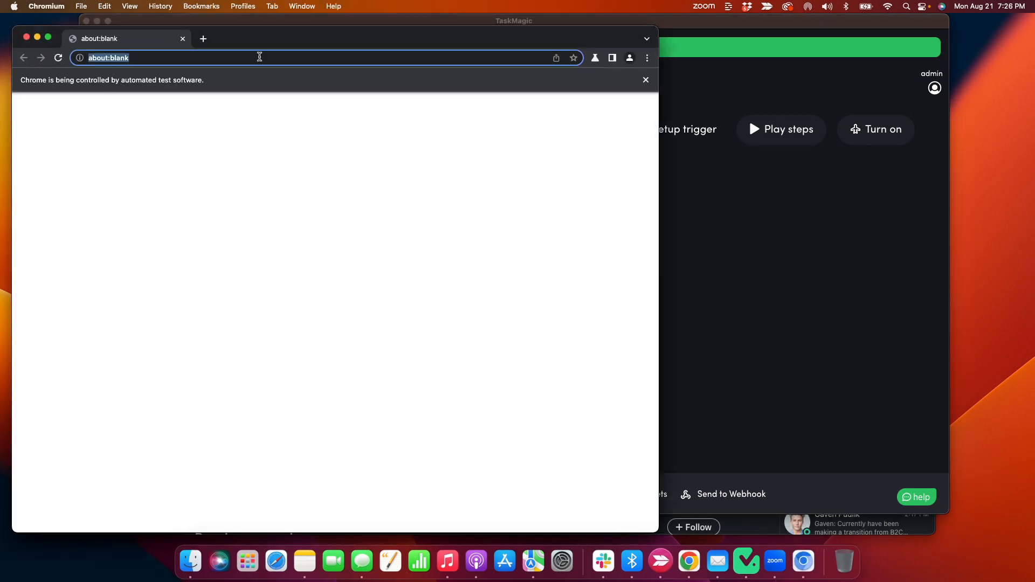
{"action": "left_click_drag", "start_coordinate": [236, 37], "coordinate": [588, 29]}
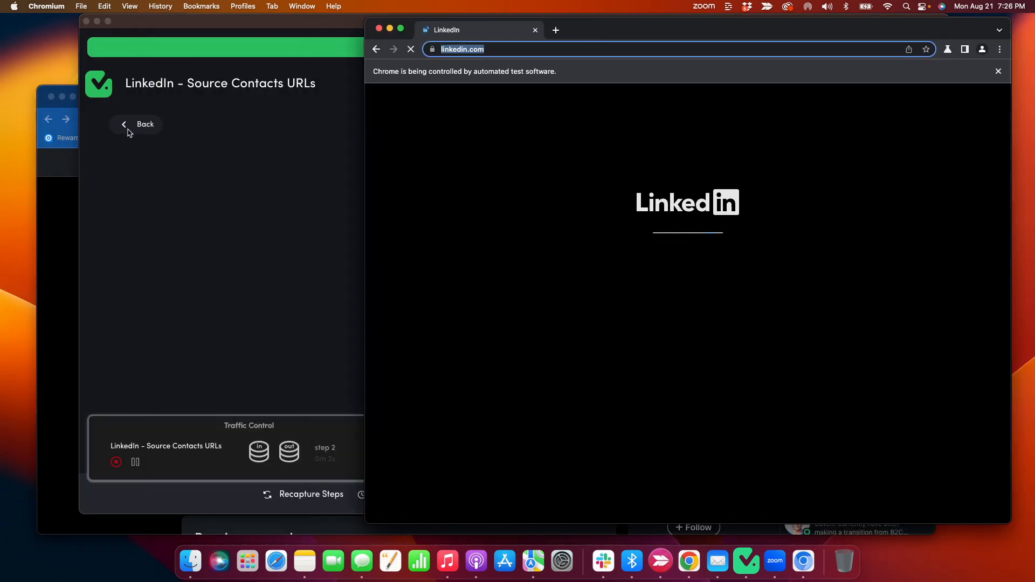
Check the end of the contact list in the Linkedin Tutorial sheet, the automated browser and the run's progress in TaskMagic.
{"action": "left_click", "coordinate": [64, 181]}
{"action": "left_click", "coordinate": [256, 100]}
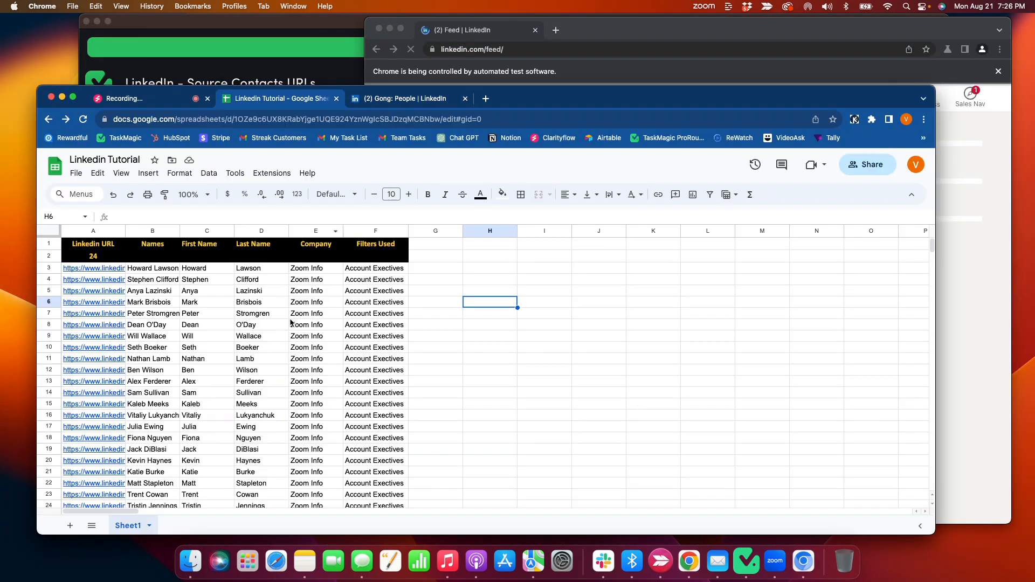
{"action": "scroll", "coordinate": [289, 318], "scroll_direction": "down", "scroll_amount": 5}
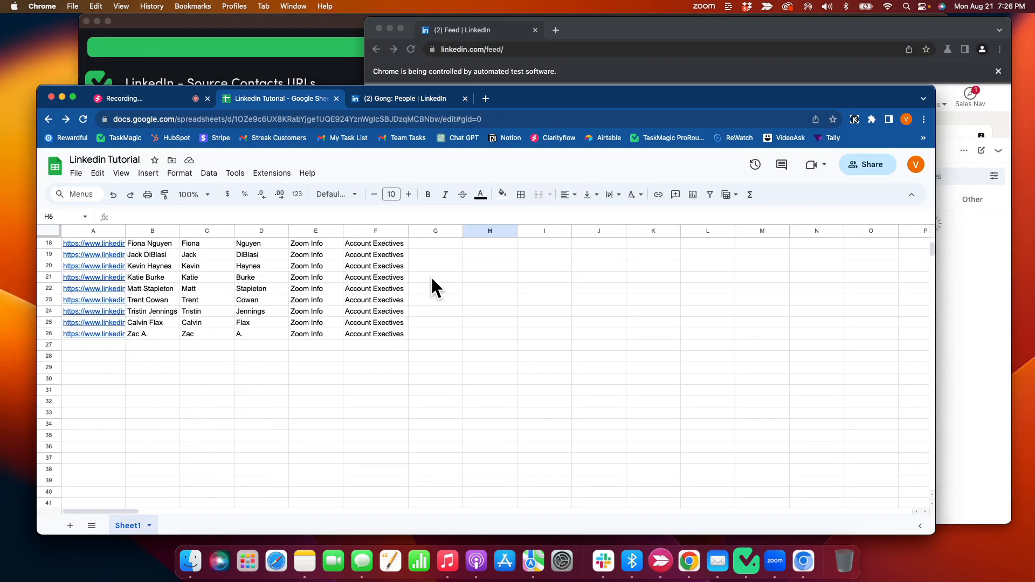
{"action": "left_click", "coordinate": [624, 35]}
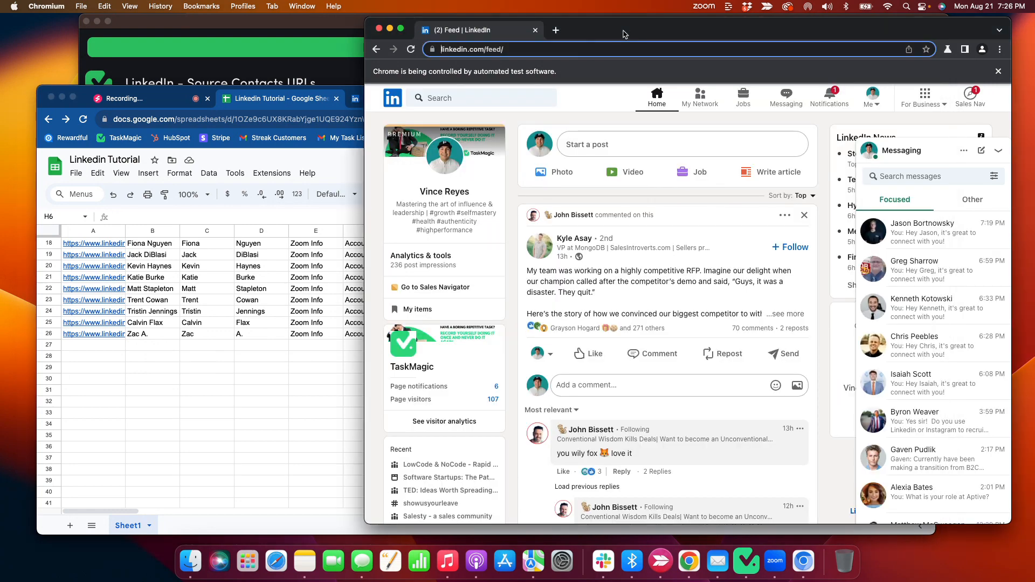
{"action": "left_click", "coordinate": [295, 70]}
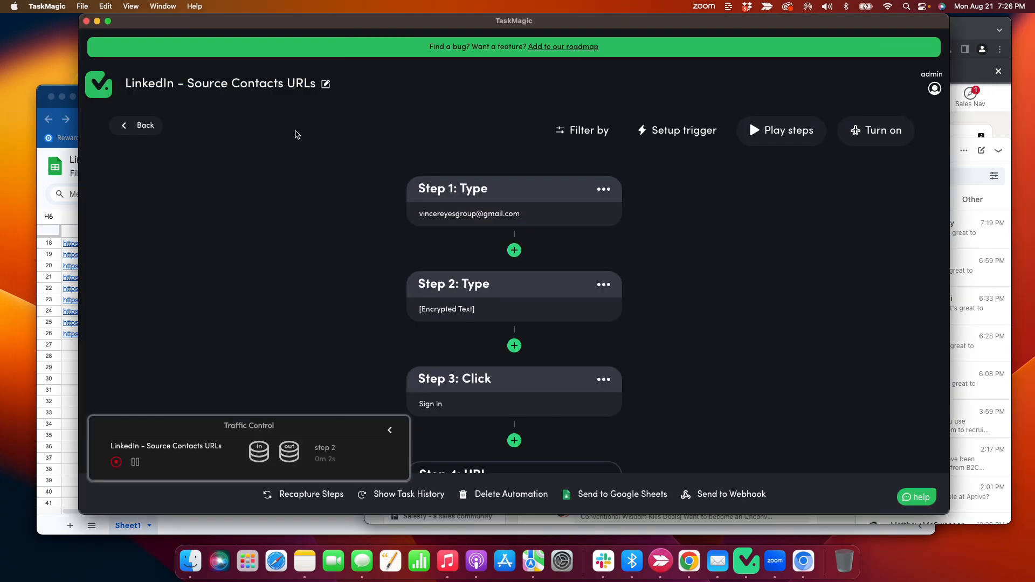
{"action": "left_click", "coordinate": [999, 25]}
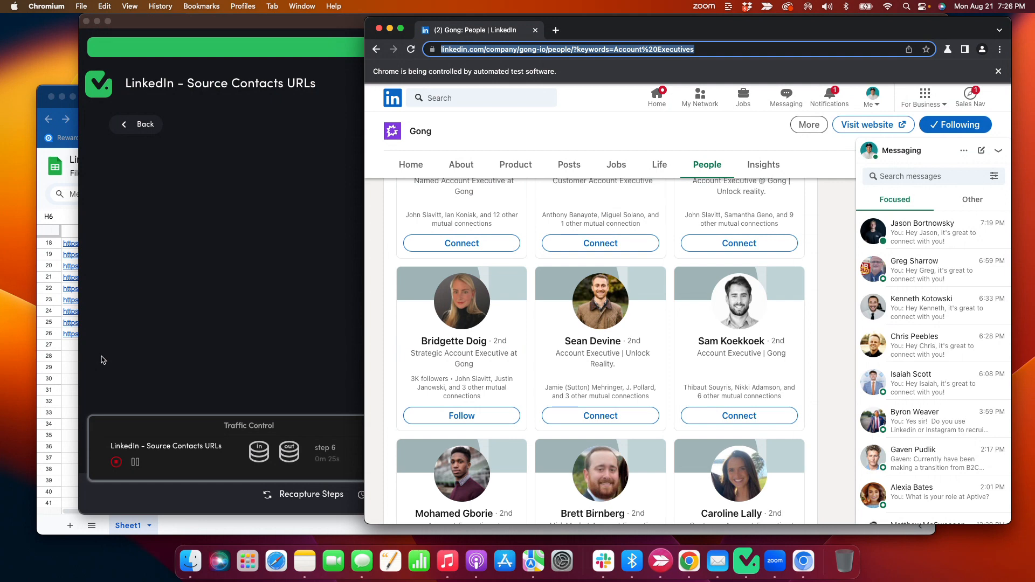
Return to the Linkedin Tutorial sheet and copy the SPLIT formula from C26 into column C for the newly scraped contacts.
{"action": "left_click", "coordinate": [71, 363]}
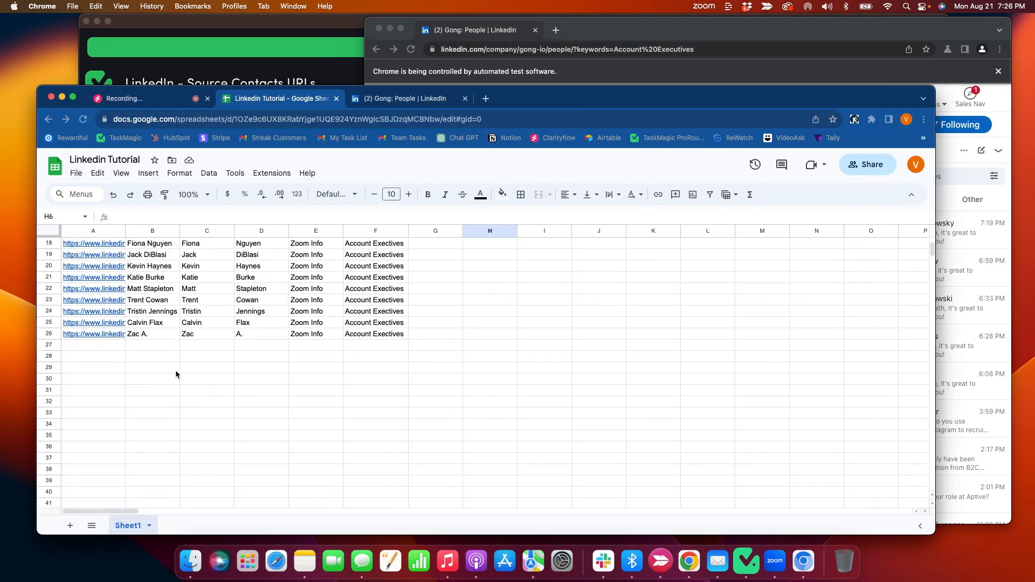
{"action": "scroll", "coordinate": [312, 378], "scroll_direction": "down", "scroll_amount": 2}
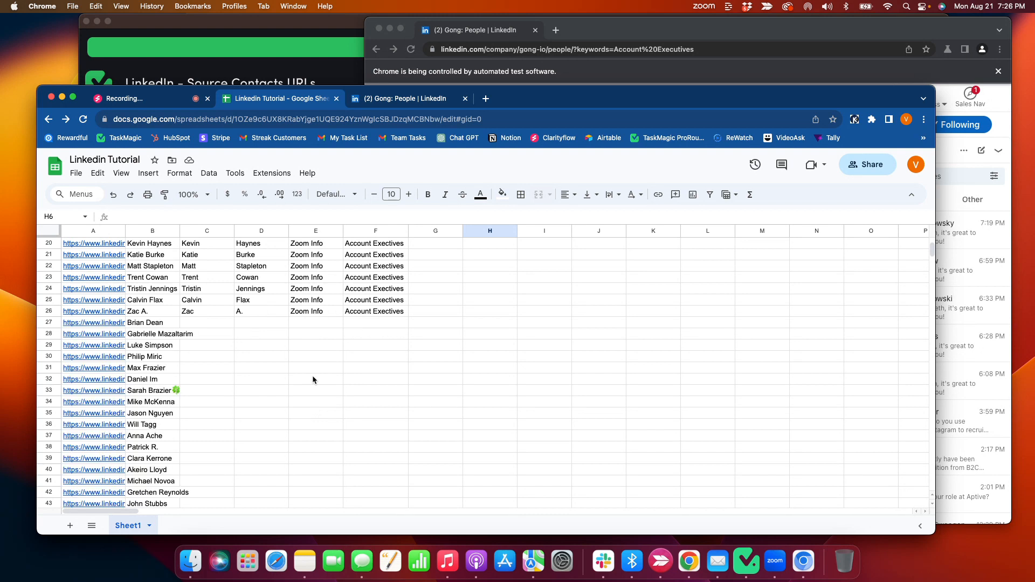
{"action": "left_click", "coordinate": [313, 377]}
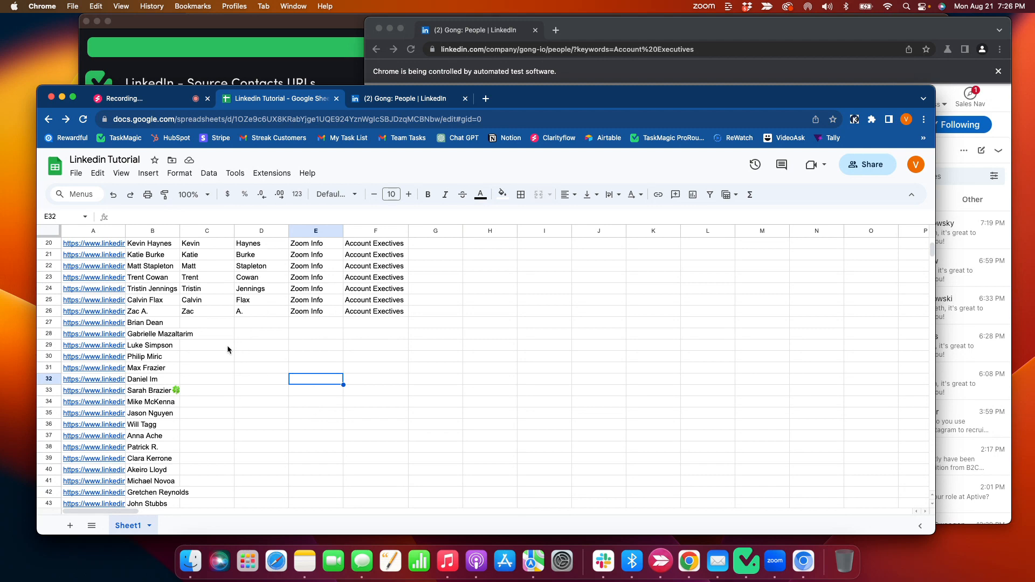
{"action": "left_click", "coordinate": [209, 312]}
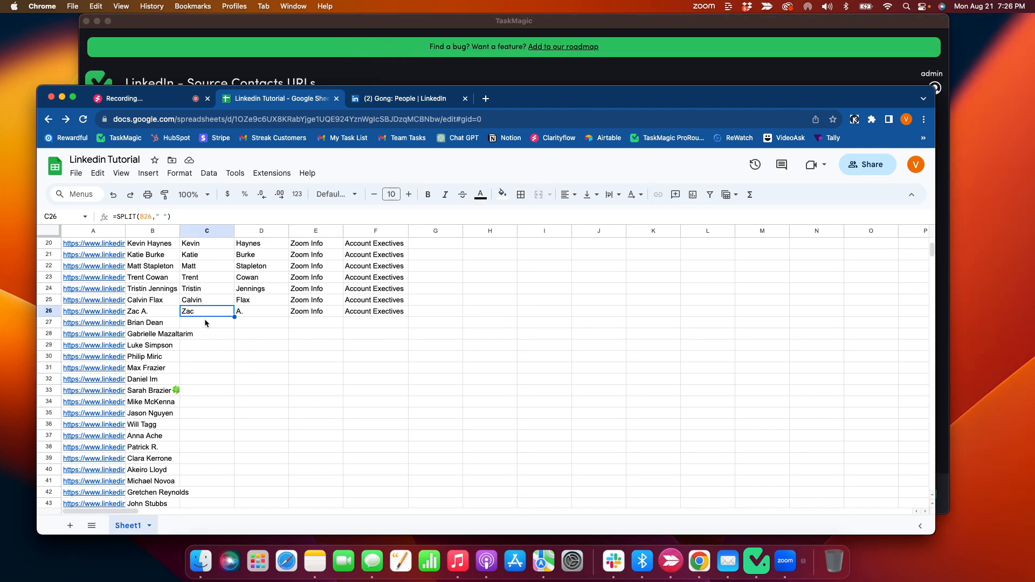
{"action": "left_click_drag", "start_coordinate": [205, 323], "coordinate": [215, 409]}
{"action": "key", "text": "super+v"}
{"action": "left_click", "coordinate": [291, 390]}
Enter Gong as the company in E27 and Account Exectives as the role in F27 for the first newly scraped contact.
{"action": "scroll", "coordinate": [291, 388], "scroll_direction": "up", "scroll_amount": 10}
{"action": "scroll", "coordinate": [189, 297], "scroll_direction": "up", "scroll_amount": 2}
{"action": "scroll", "coordinate": [270, 362], "scroll_direction": "down", "scroll_amount": 9}
{"action": "scroll", "coordinate": [270, 362], "scroll_direction": "up", "scroll_amount": 10}
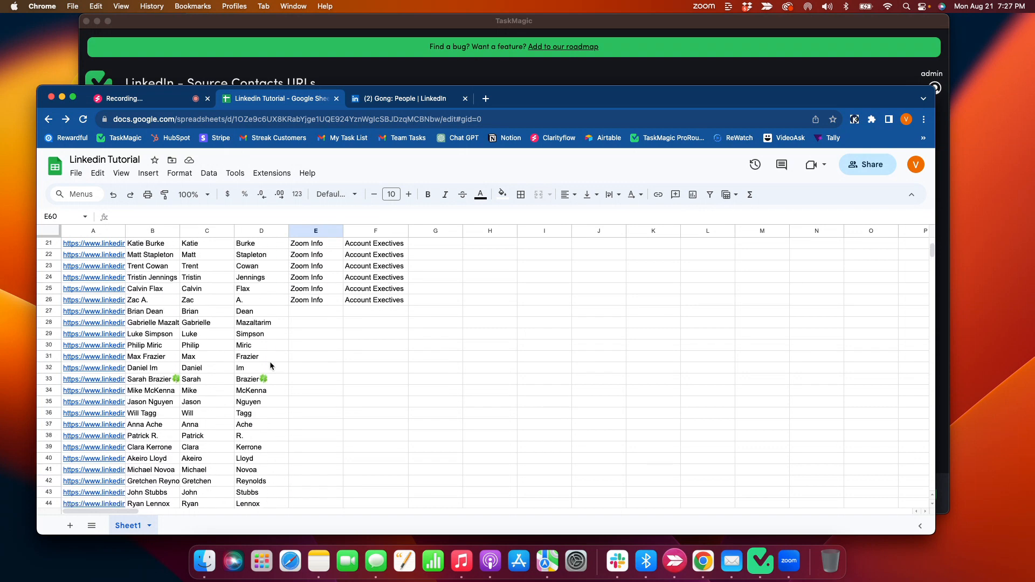
{"action": "left_click", "coordinate": [322, 300]}
{"action": "double_click", "coordinate": [319, 312]}
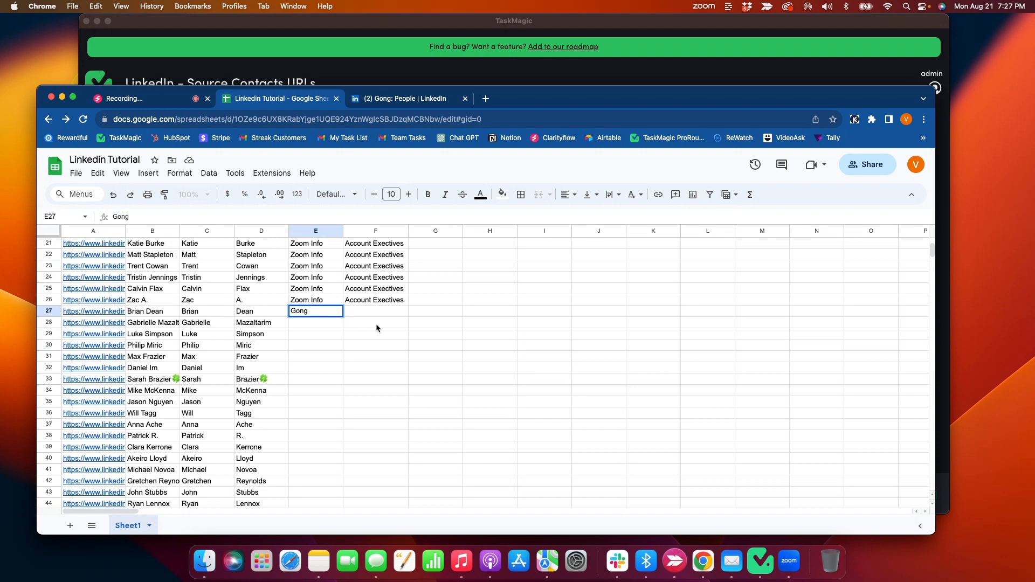
{"action": "double_click", "coordinate": [377, 313]}
{"action": "left_click", "coordinate": [423, 345]}
Fill the E27 company and F27 role down their columns for all remaining Gong contacts through row 62.
{"action": "left_click", "coordinate": [333, 311]}
{"action": "double_click", "coordinate": [342, 316]}
{"action": "left_click", "coordinate": [396, 302]}
{"action": "double_click", "coordinate": [408, 306]}
{"action": "left_click", "coordinate": [442, 326]}
{"action": "scroll", "coordinate": [395, 364], "scroll_direction": "down", "scroll_amount": 10}
{"action": "scroll", "coordinate": [394, 363], "scroll_direction": "up", "scroll_amount": 4}
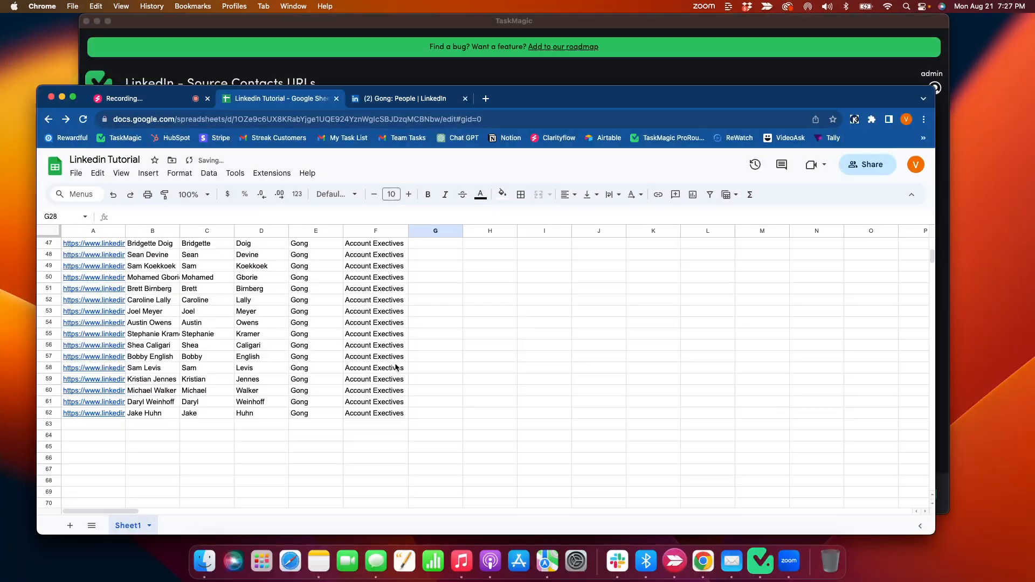
{"action": "scroll", "coordinate": [395, 368], "scroll_direction": "up", "scroll_amount": 4}
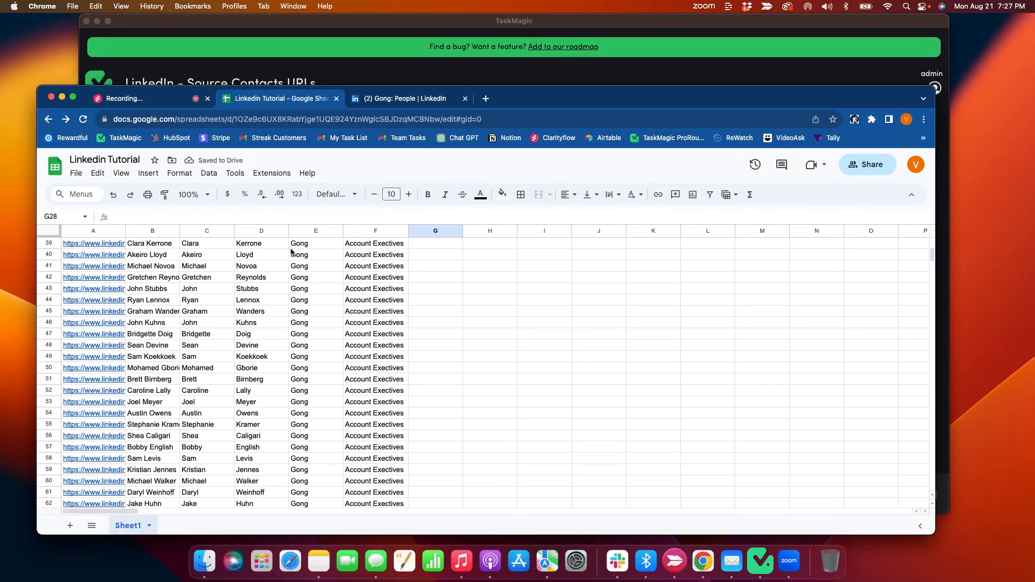
Switch to TaskMagic, return to the automations overview and browse the available automation templates.
{"action": "left_click", "coordinate": [343, 74]}
{"action": "left_click", "coordinate": [129, 124]}
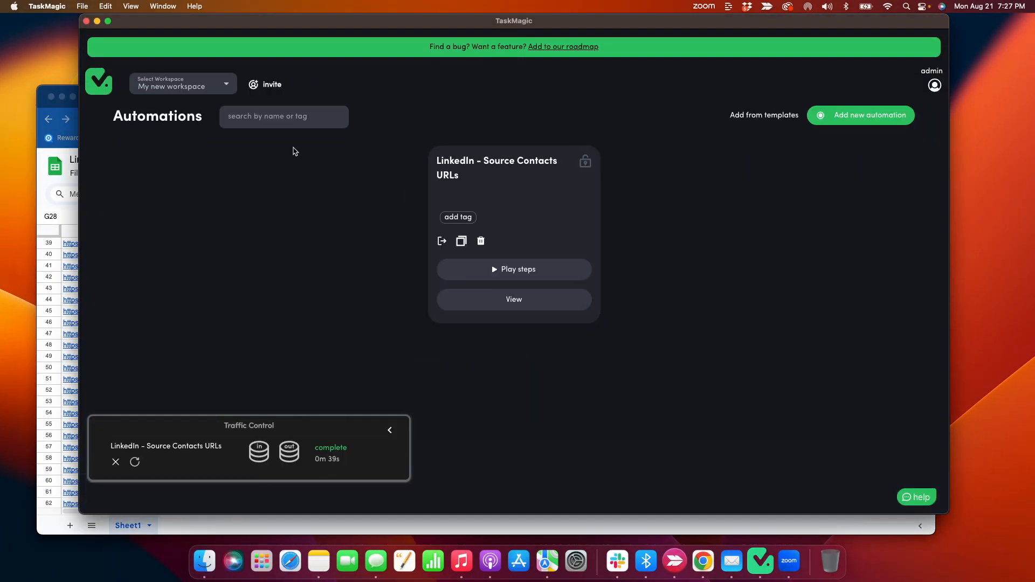
{"action": "left_click", "coordinate": [766, 116]}
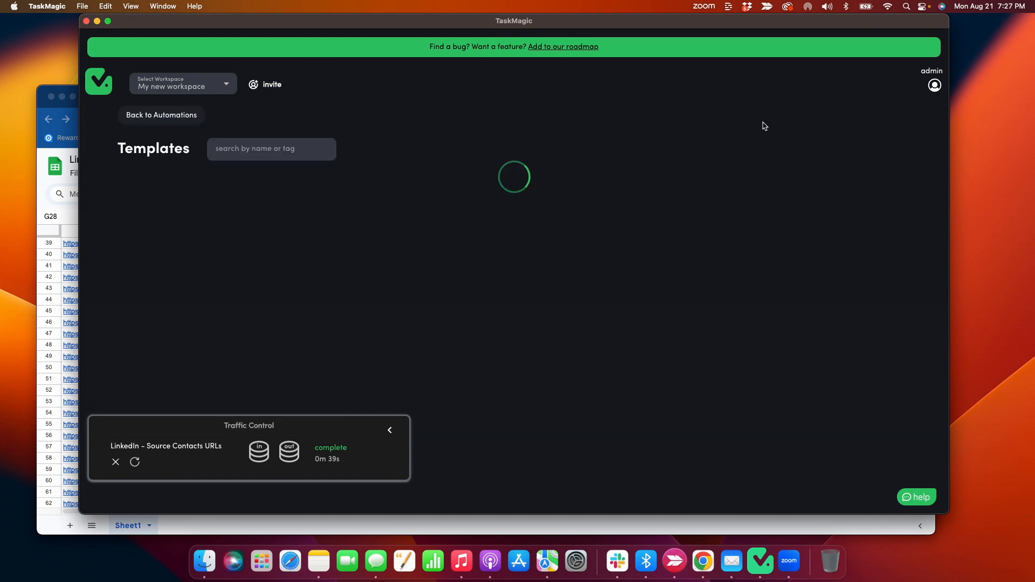
{"action": "scroll", "coordinate": [337, 249], "scroll_direction": "down", "scroll_amount": 10}
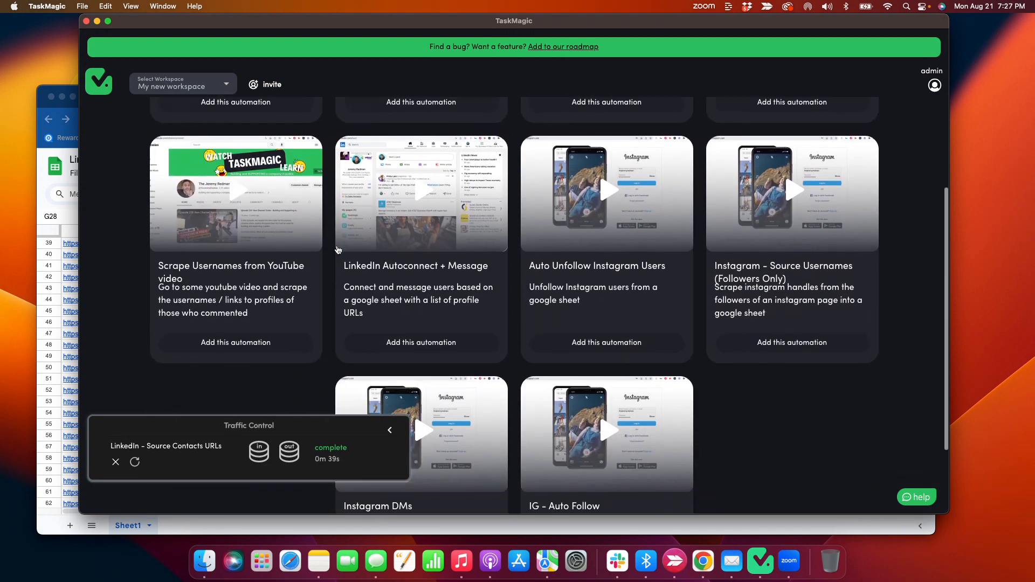
{"action": "scroll", "coordinate": [445, 257], "scroll_direction": "up", "scroll_amount": 5}
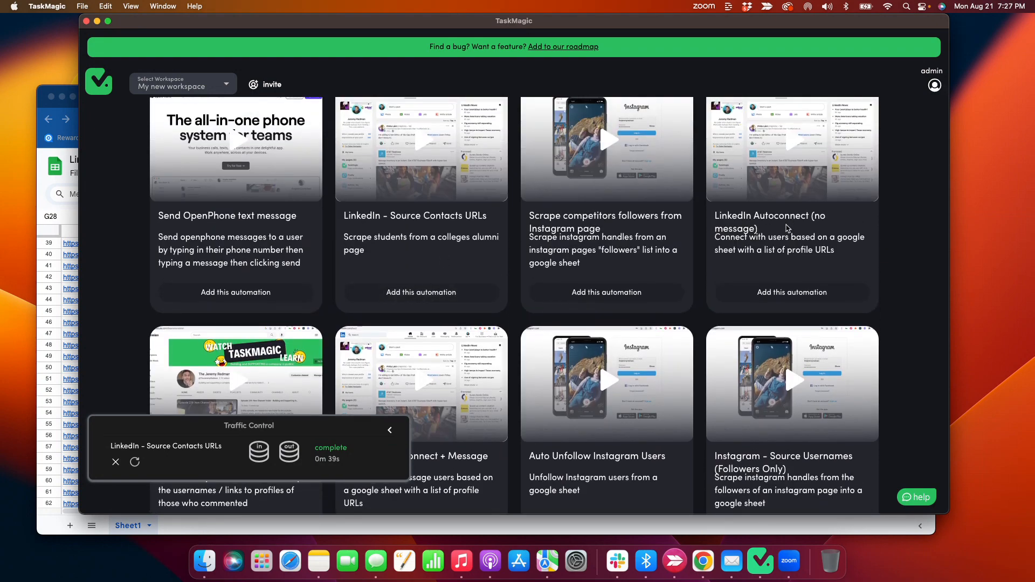
{"action": "scroll", "coordinate": [740, 246], "scroll_direction": "down", "scroll_amount": 8}
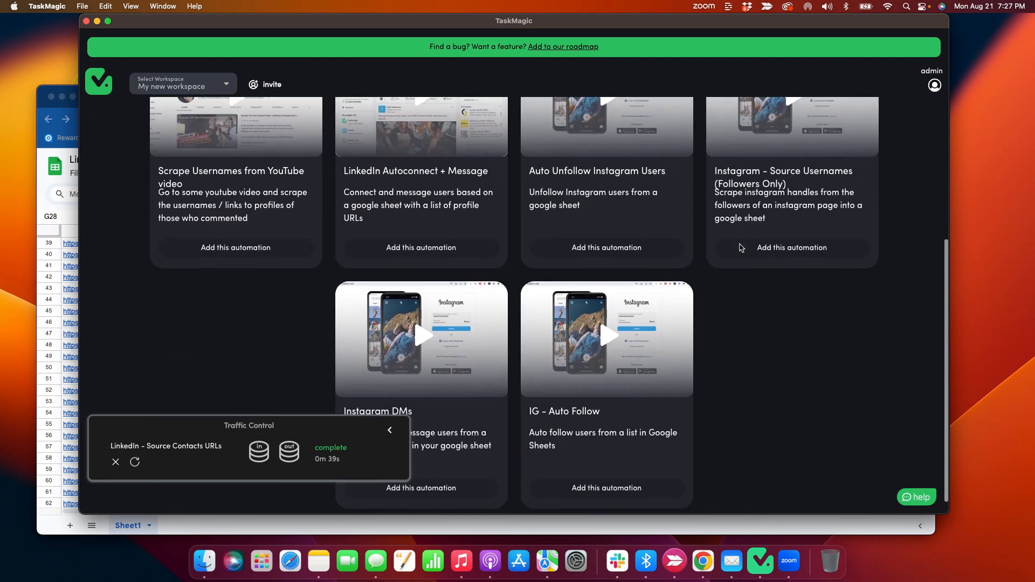
Review the Gong contact rows in the Linkedin Tutorial sheet alongside TaskMagic's LinkedIn Autoconnect templates, finishing back in the sheet.
{"action": "left_click", "coordinate": [73, 221]}
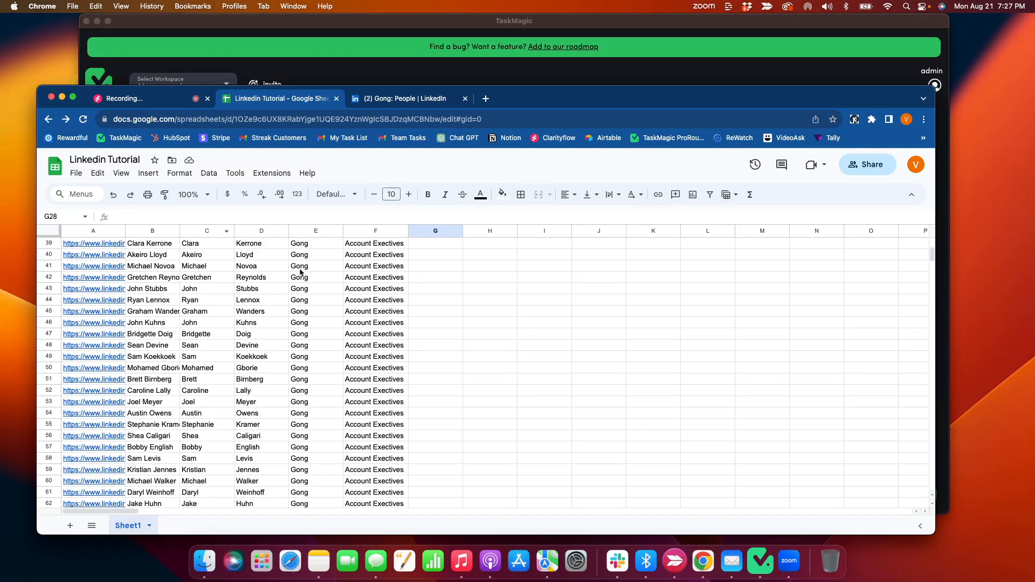
{"action": "left_click", "coordinate": [392, 72]}
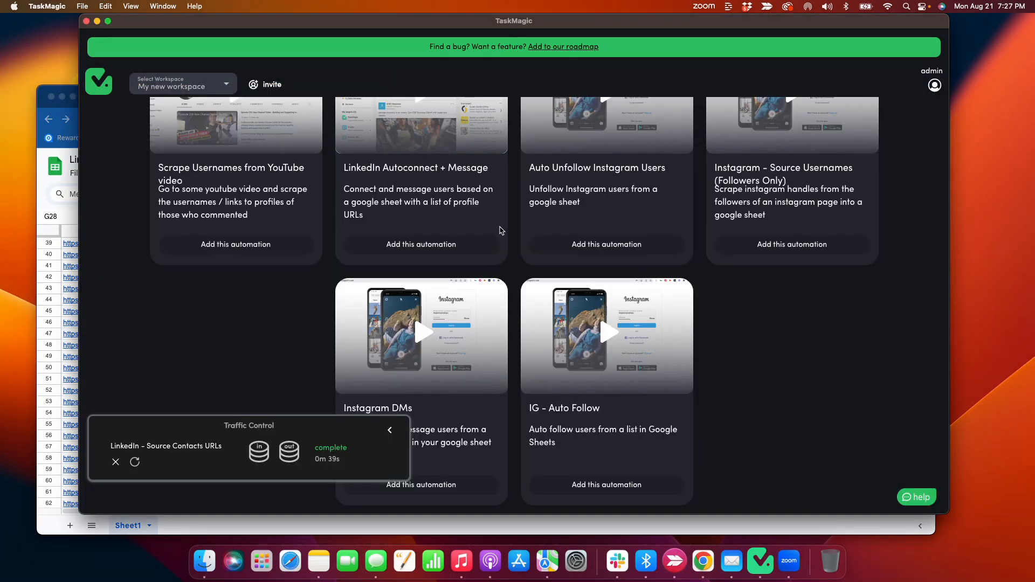
{"action": "scroll", "coordinate": [415, 246], "scroll_direction": "up", "scroll_amount": 2}
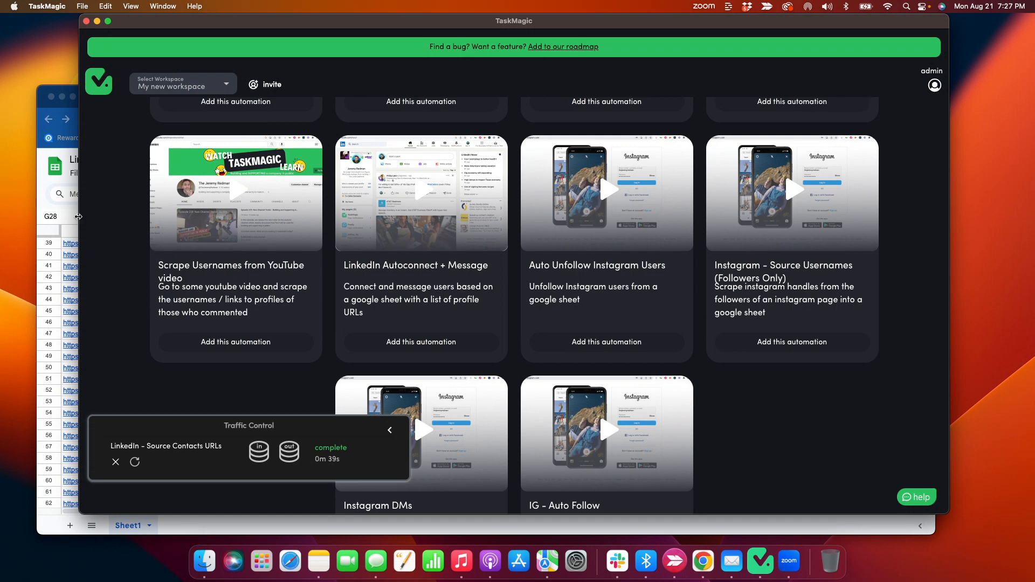
{"action": "scroll", "coordinate": [113, 225], "scroll_direction": "up", "scroll_amount": 6}
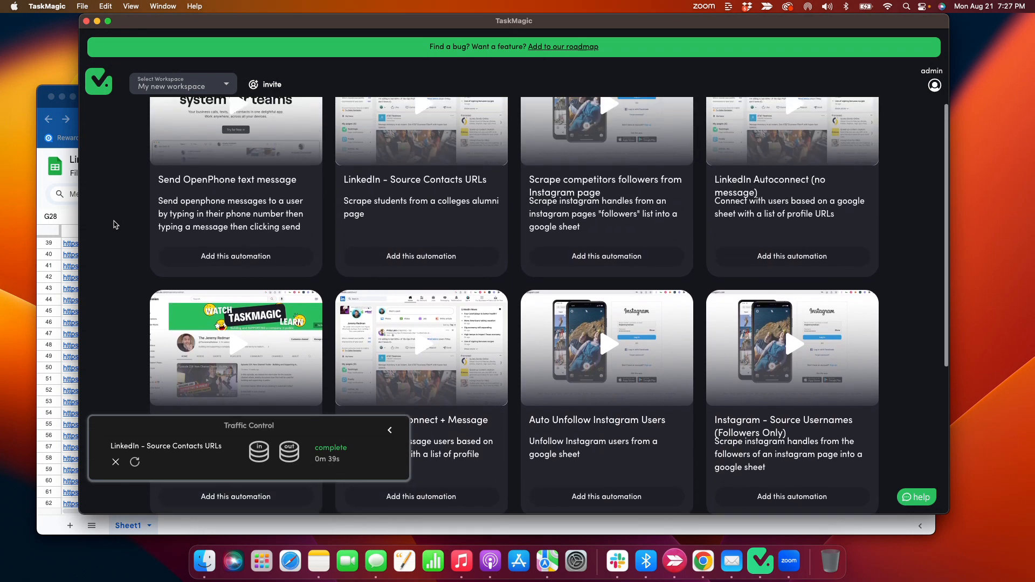
{"action": "scroll", "coordinate": [170, 221], "scroll_direction": "up", "scroll_amount": 1}
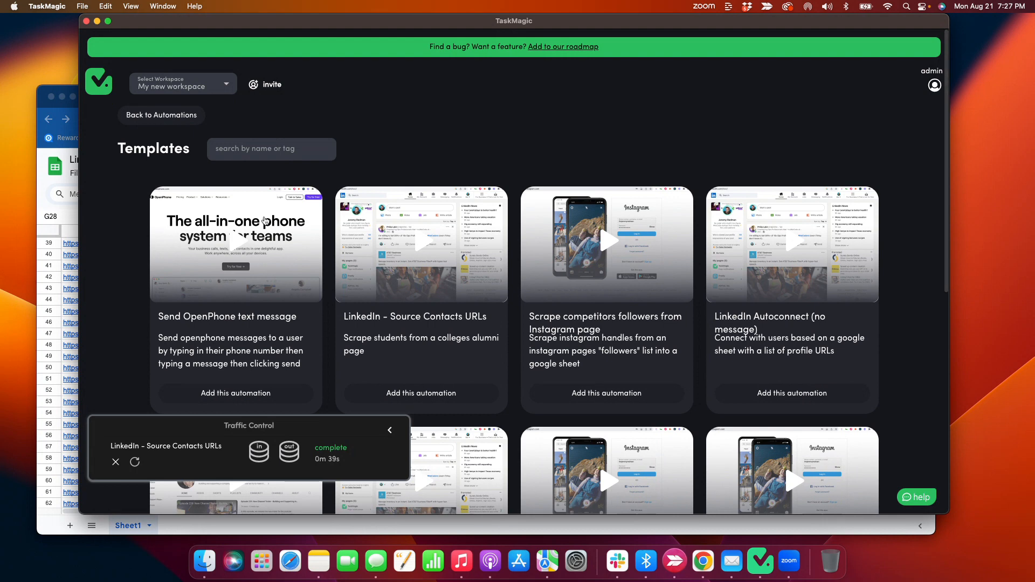
{"action": "scroll", "coordinate": [474, 190], "scroll_direction": "down", "scroll_amount": 6}
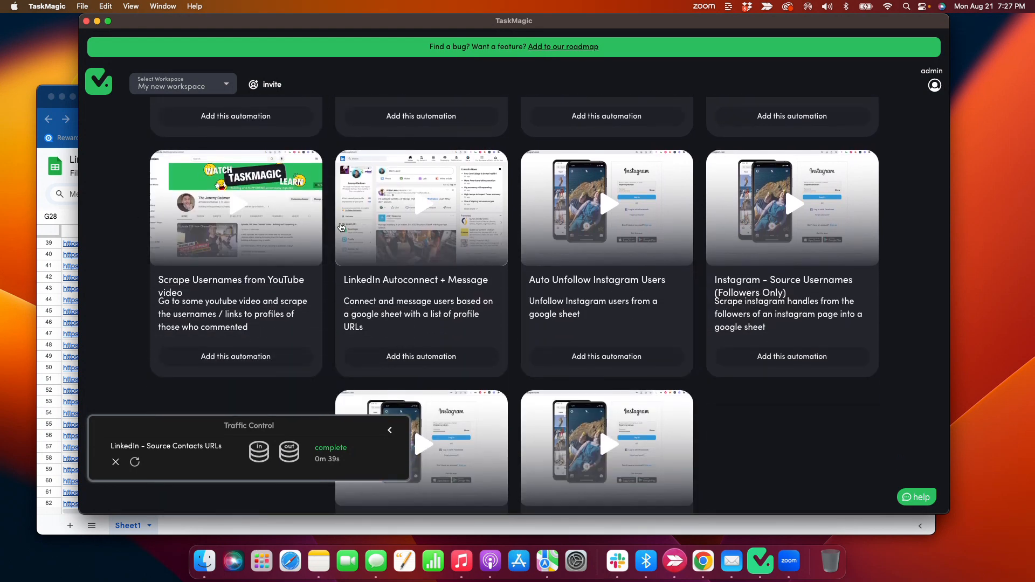
{"action": "left_click", "coordinate": [59, 157]}
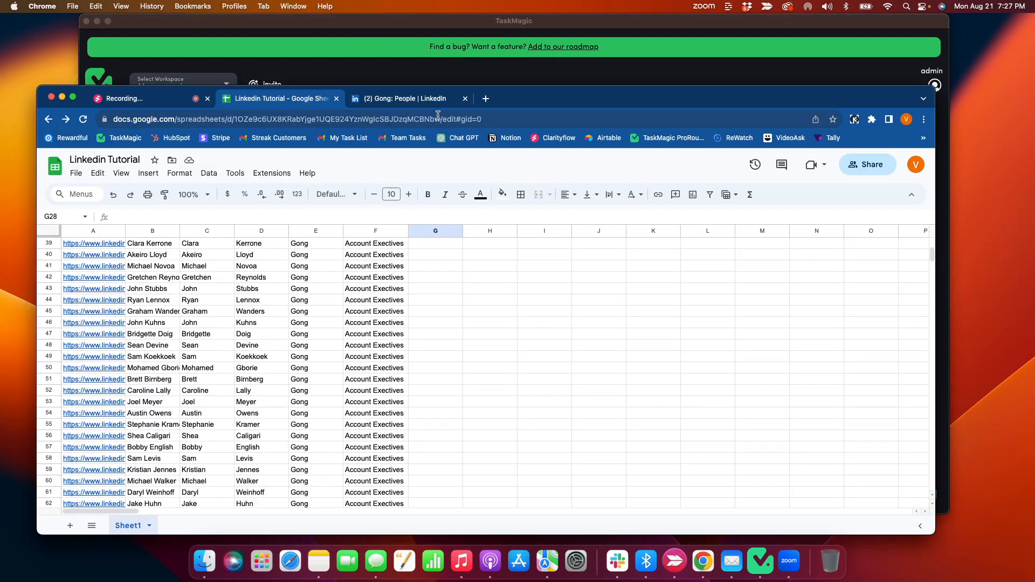